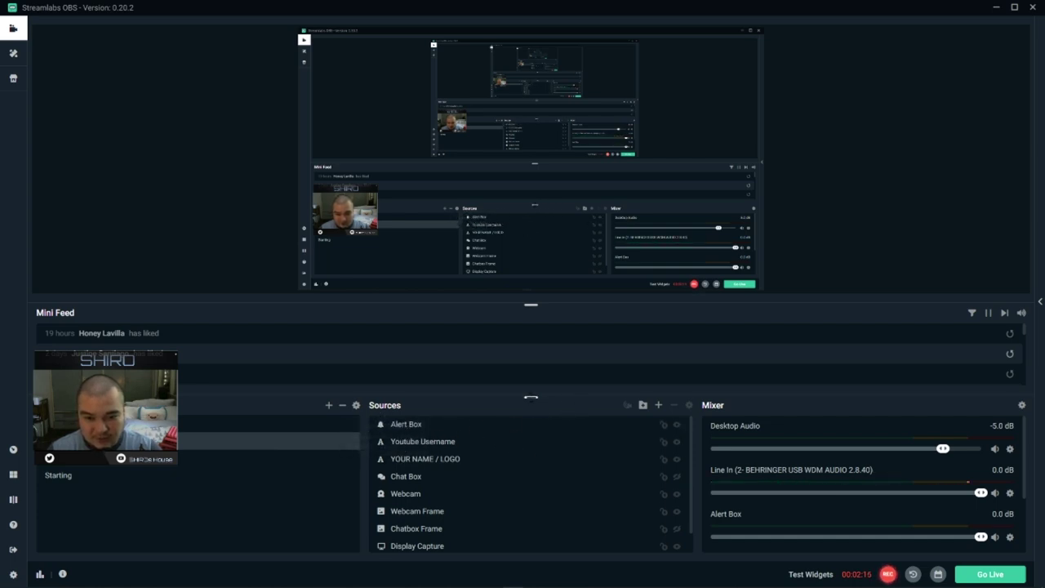
# - Drag the preview splitter upward so the Scenes, Sources and Mixer docks grow taller
pyautogui.moveTo(531, 402); pyautogui.dragTo(534, 297)
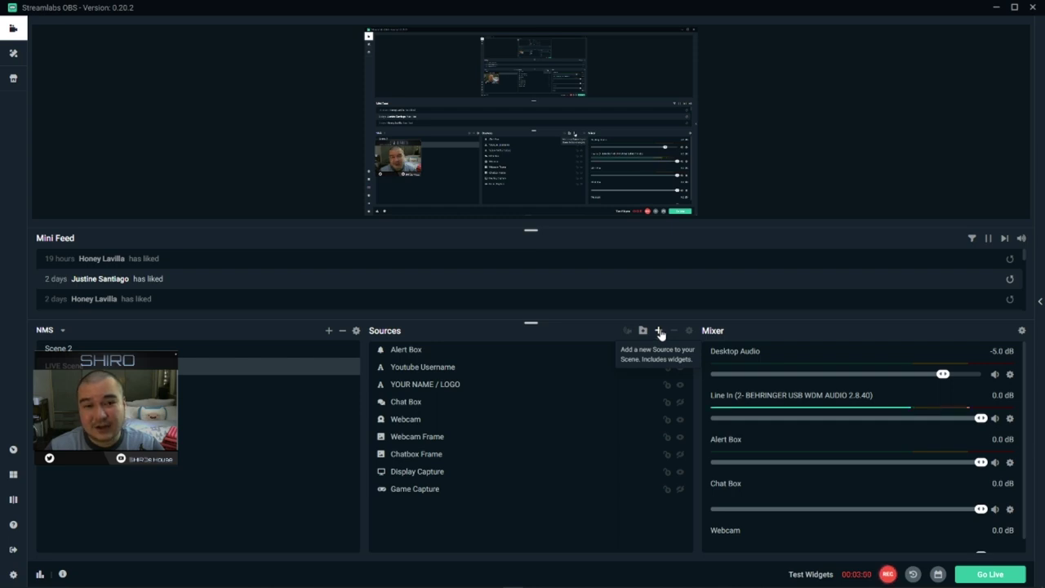
# - Choose Window Capture from the Add Source gallery and continue to add it
pyautogui.click(659, 331)
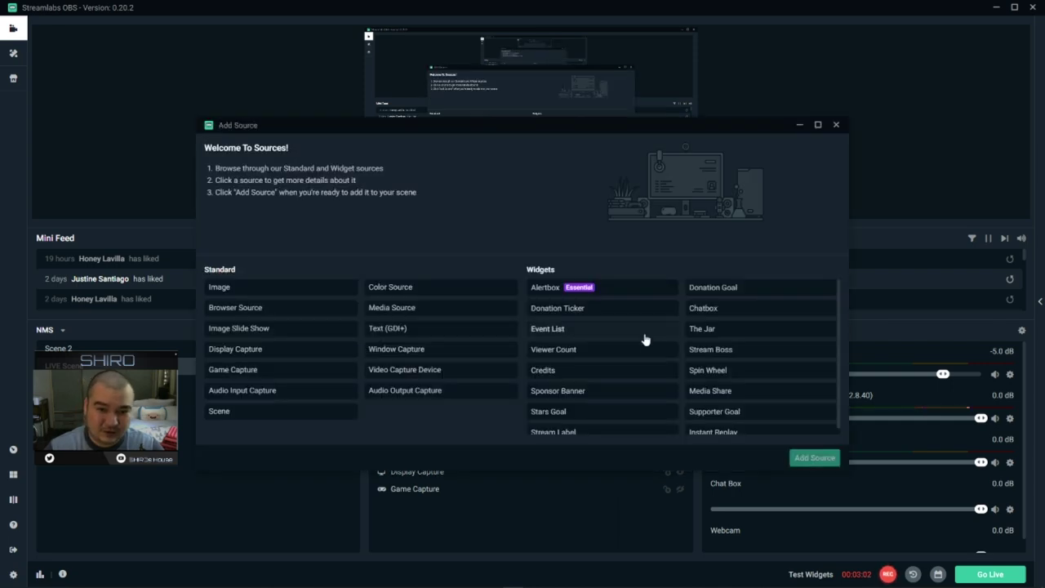
pyautogui.click(392, 307)
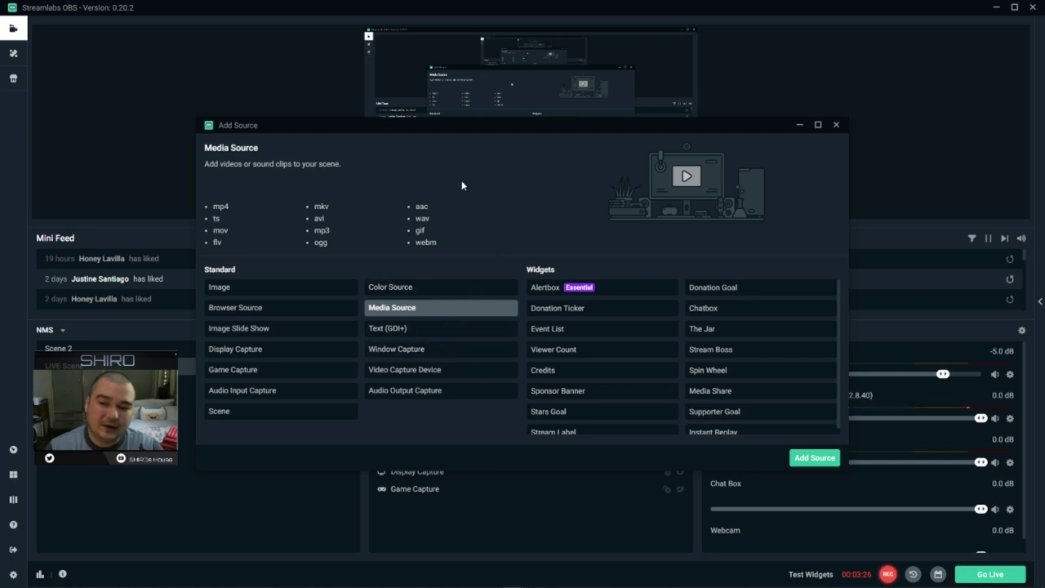
pyautogui.click(444, 348)
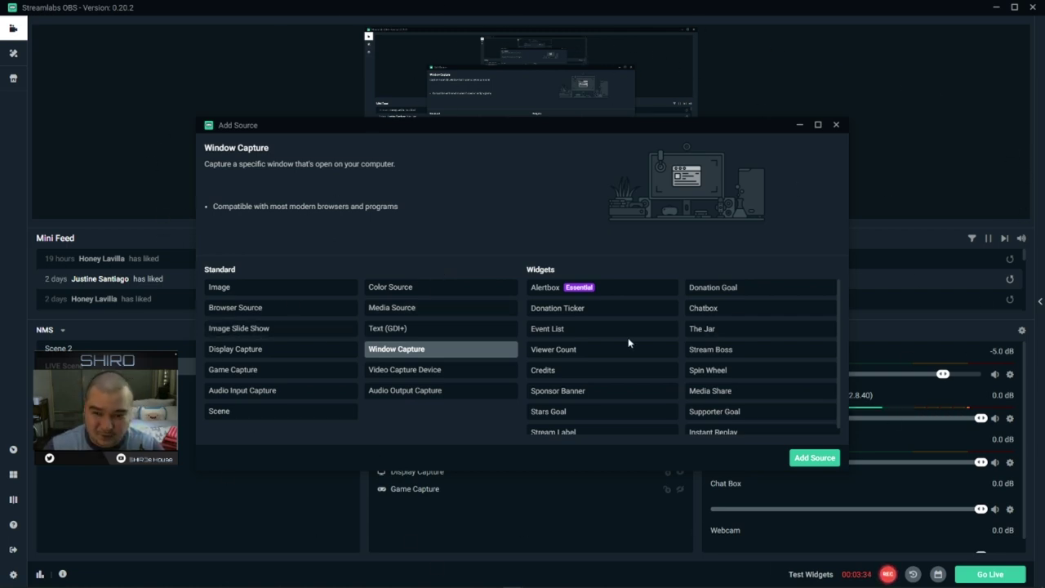
pyautogui.click(809, 460)
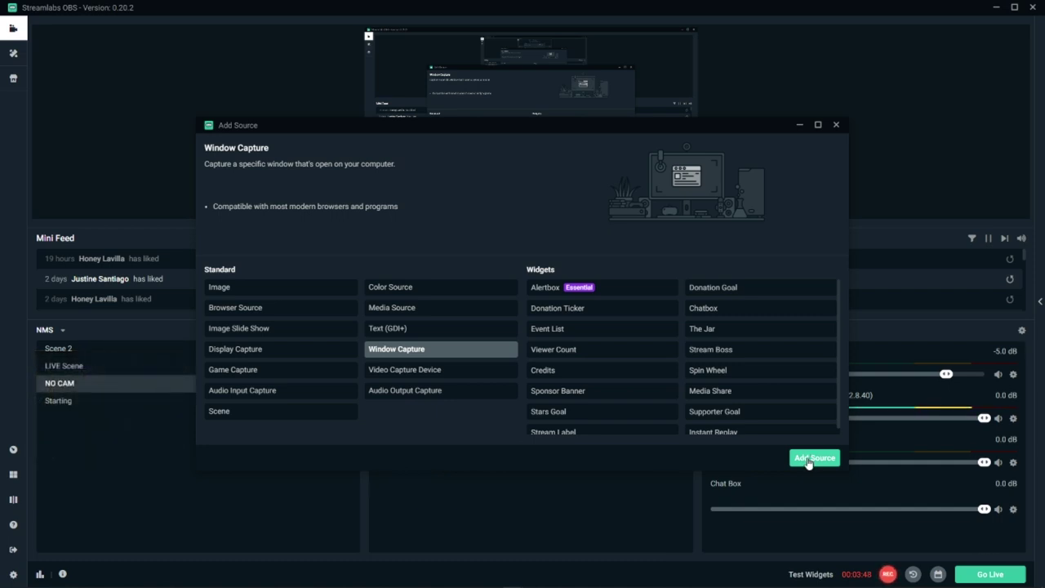
# - Replace the prefilled Window Capture name with 'Spotify'
pyautogui.click(809, 460)
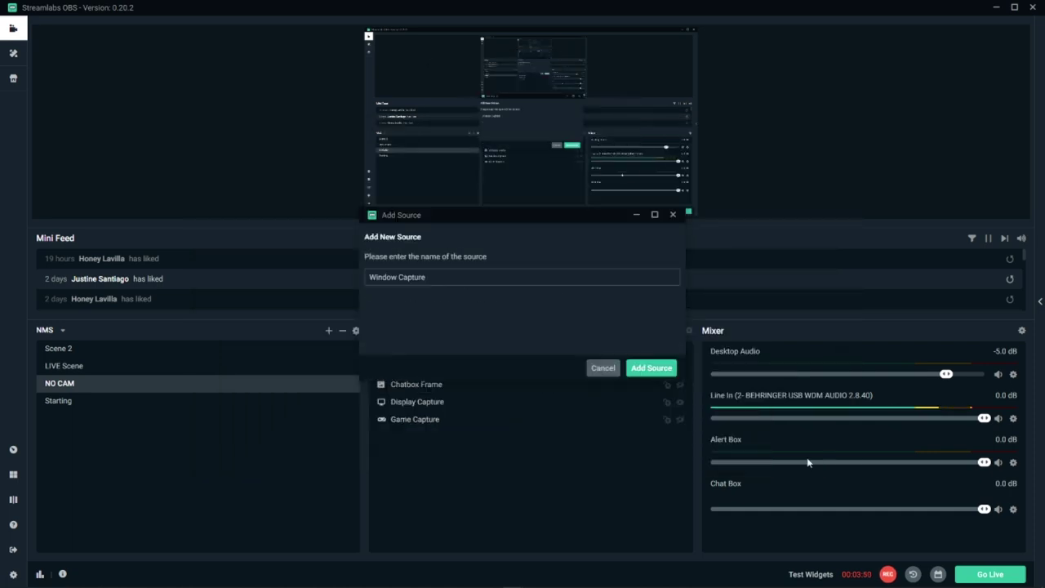
pyautogui.moveTo(457, 278); pyautogui.dragTo(316, 274)
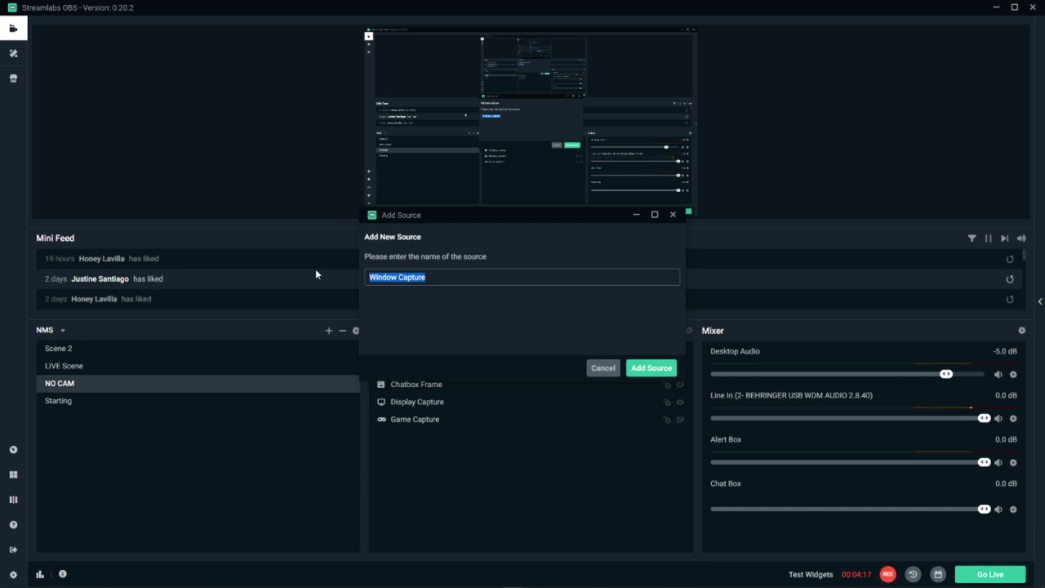
pyautogui.write('Spoti')
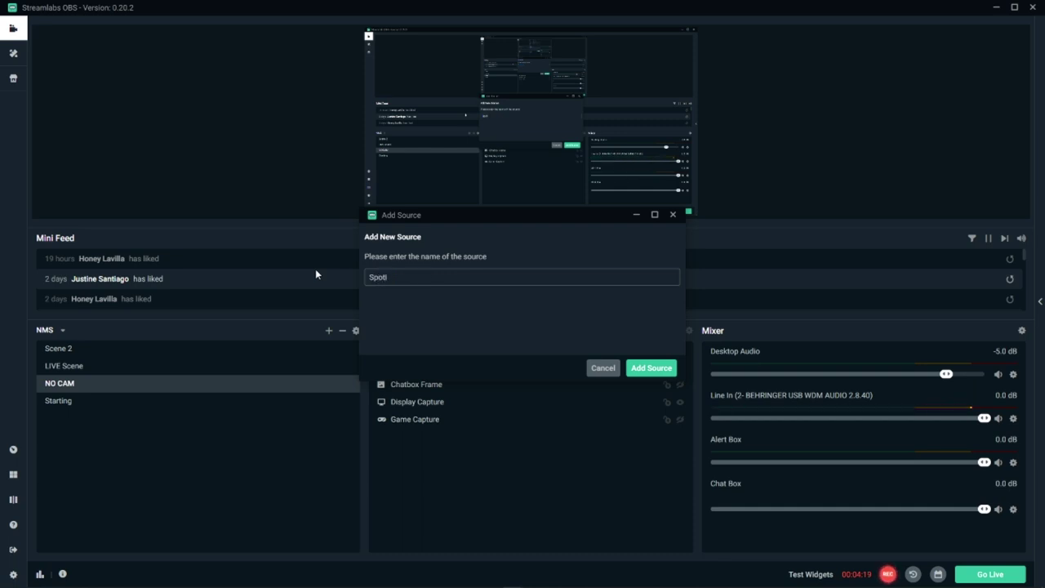
pyautogui.write('fy')
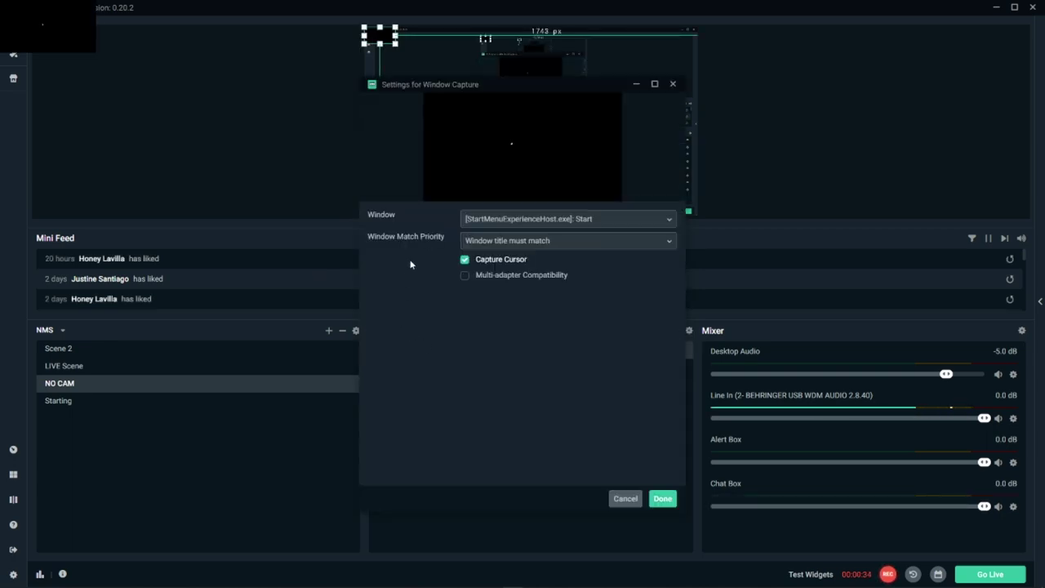
# - Move the Window Capture settings aside and turn off Capture Cursor
pyautogui.moveTo(496, 81); pyautogui.dragTo(706, 121)
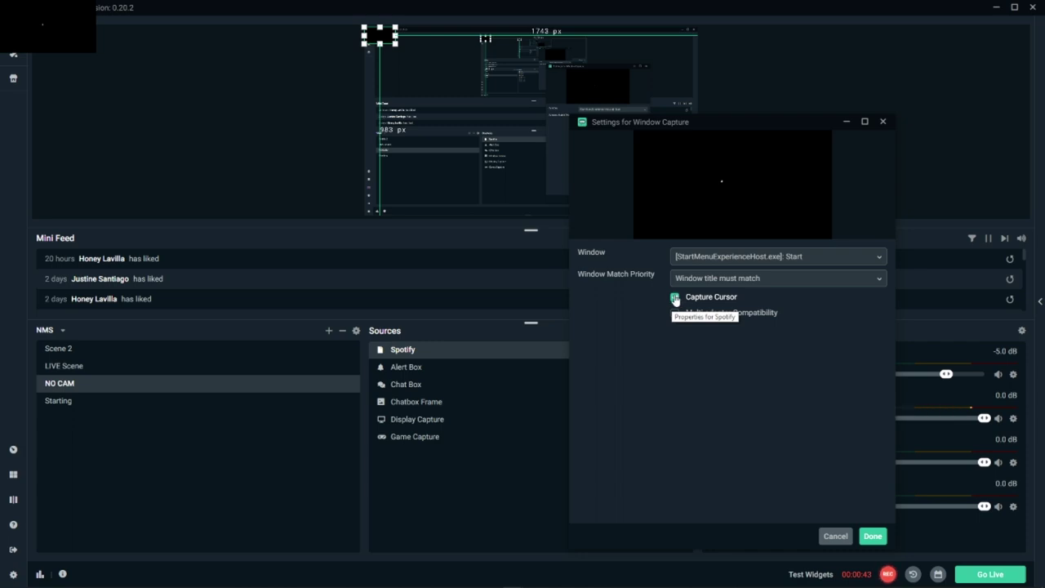
pyautogui.click(675, 297)
# - Bring up Spotify, play then pause Onward Only - Edit, and minimize it
pyautogui.moveTo(212, 582)
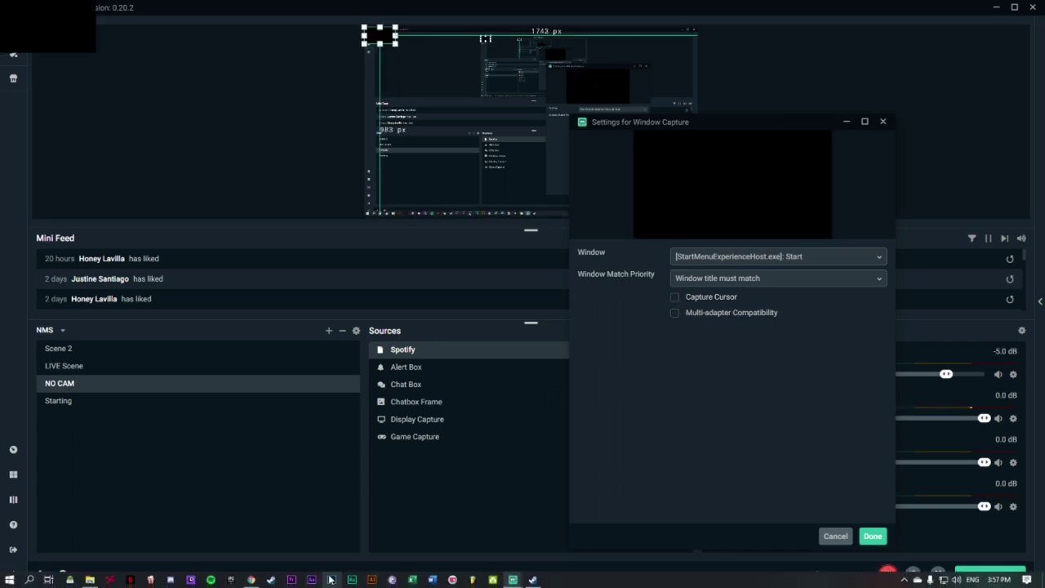
pyautogui.click(212, 580)
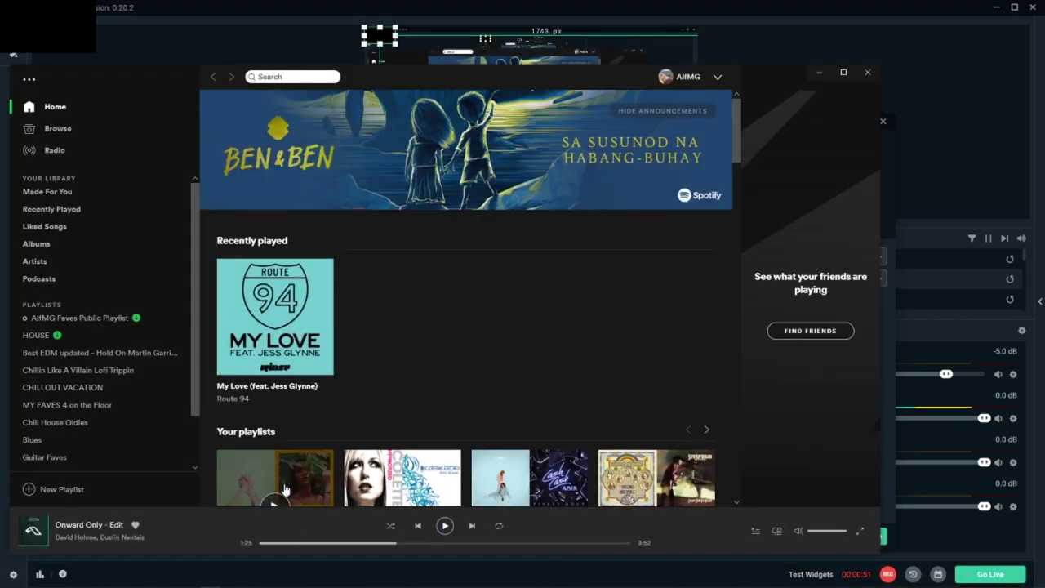
pyautogui.click(444, 526)
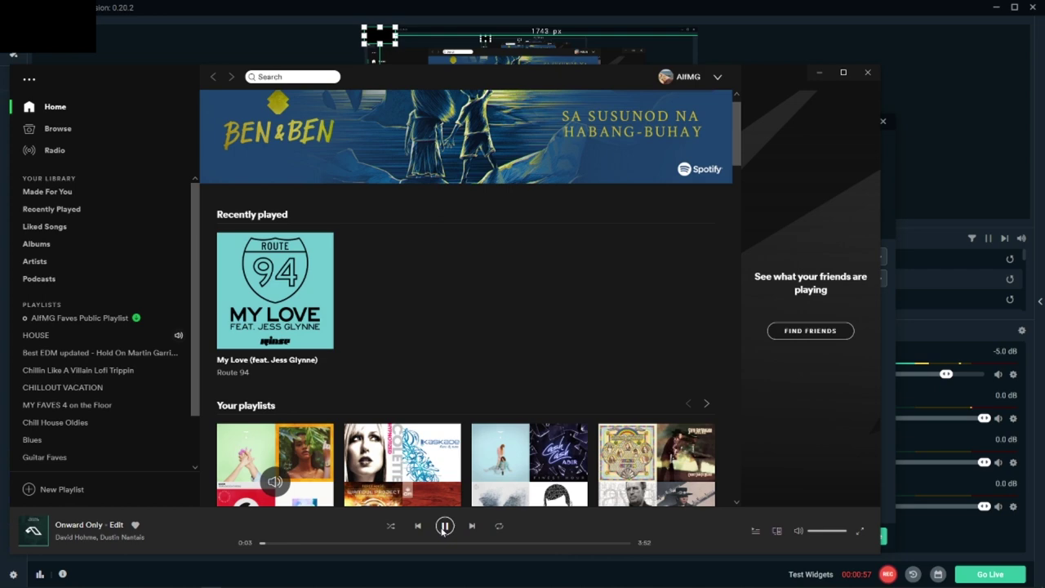
pyautogui.click(444, 526)
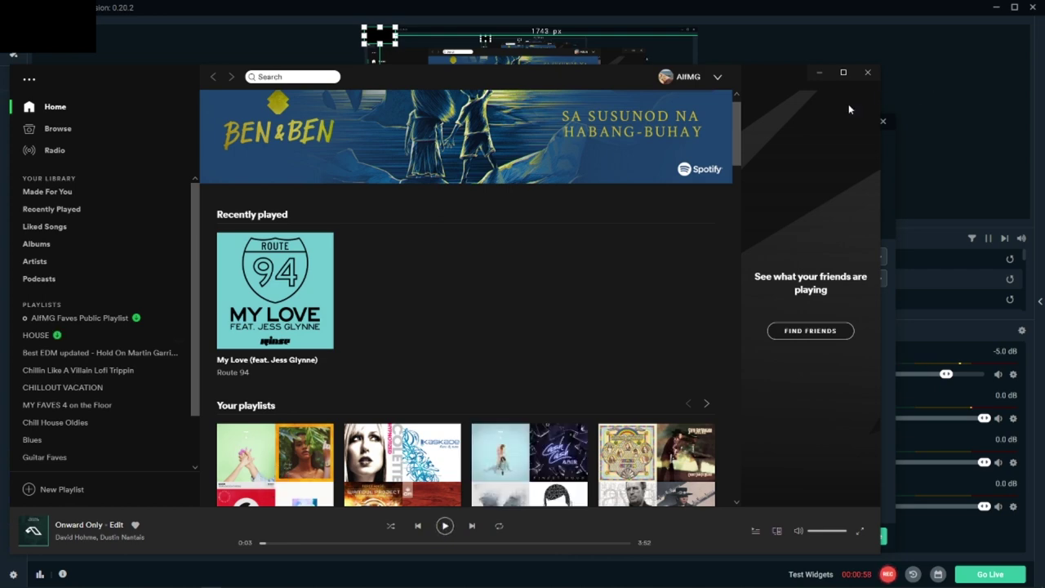
pyautogui.click(818, 75)
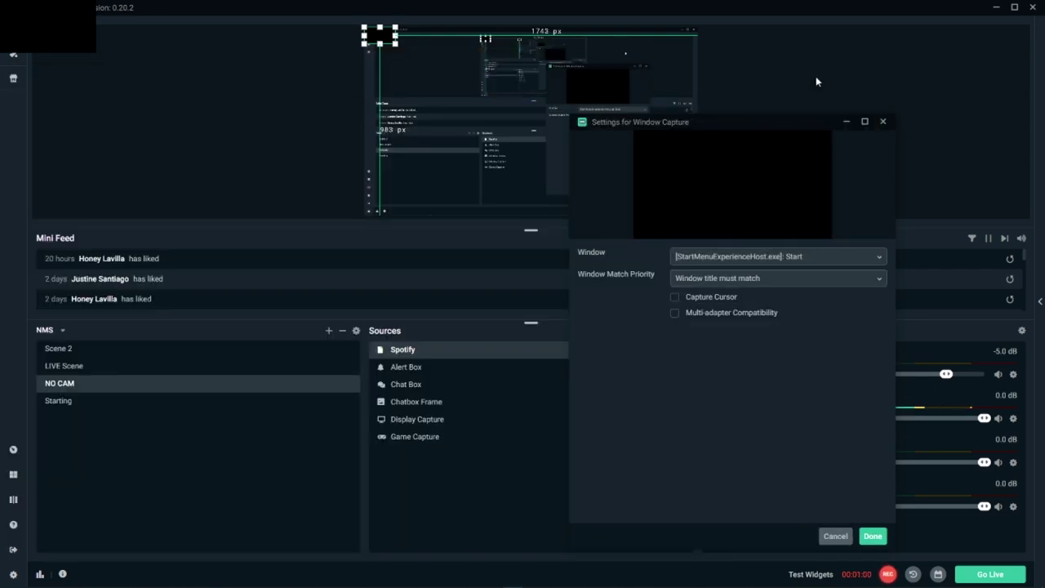
# - Enable multi-adapter compatibility and check the Window list, which still shows Start
pyautogui.click(675, 313)
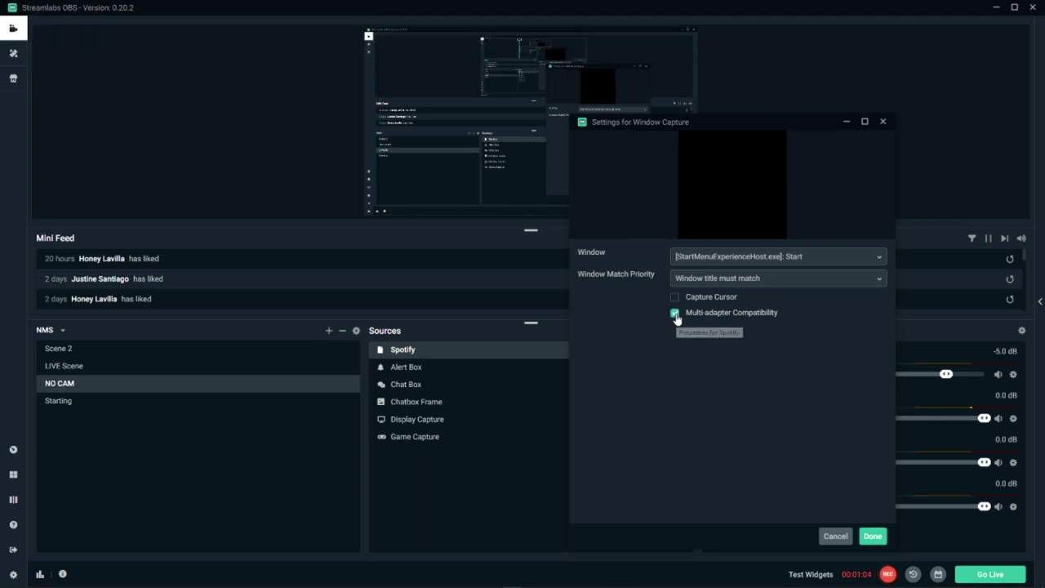
pyautogui.click(700, 258)
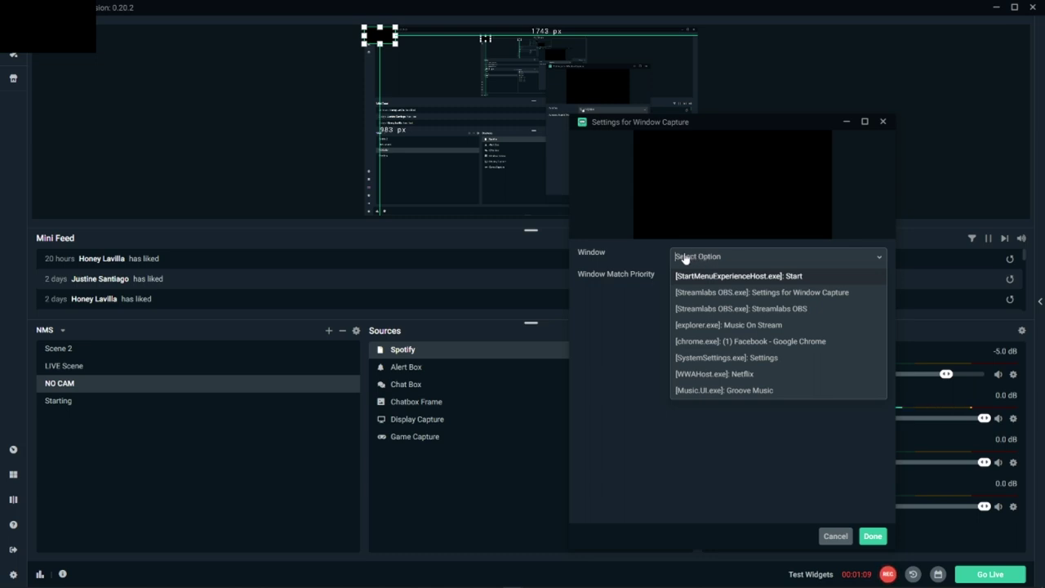
pyautogui.click(678, 276)
pyautogui.click(723, 258)
pyautogui.click(722, 275)
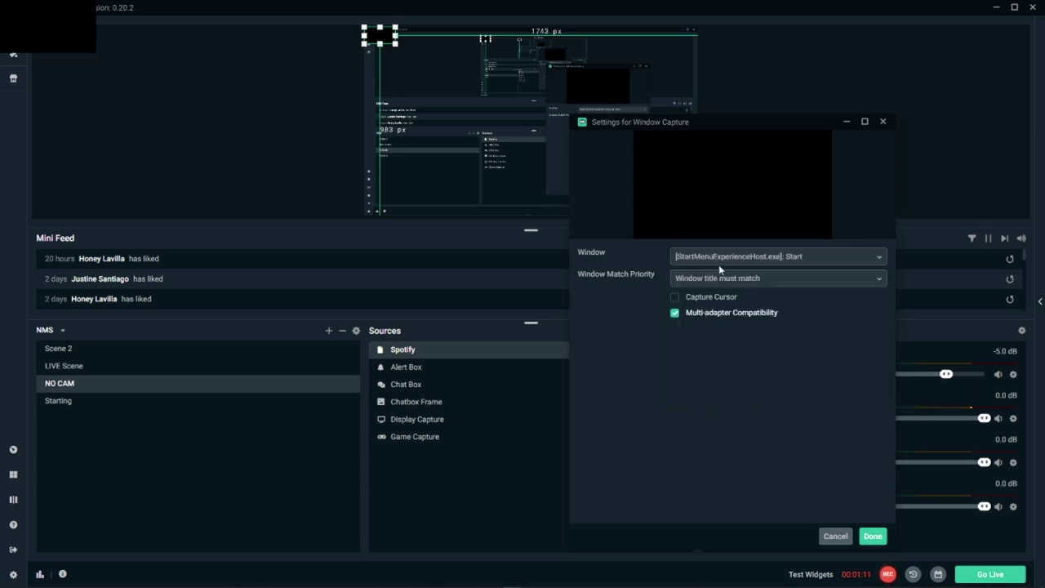
pyautogui.click(727, 258)
pyautogui.click(710, 278)
pyautogui.click(776, 257)
pyautogui.click(710, 275)
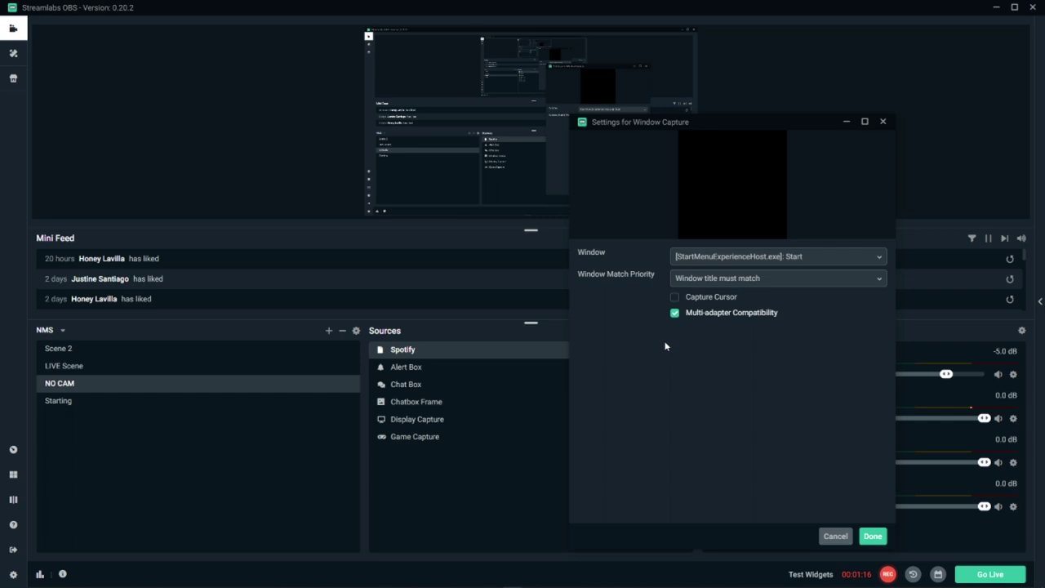
# - Start Spotify playback, then recheck the Window list and match priority for Spotify
pyautogui.hotkey('alt', 'Tab')
pyautogui.click(444, 526)
pyautogui.hotkey('alt', 'Tab')
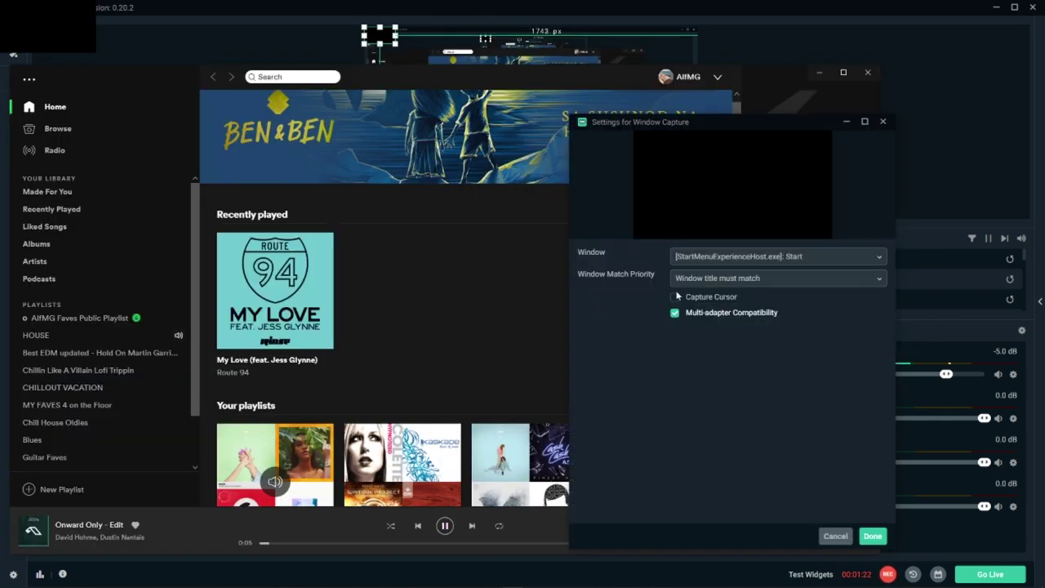
pyautogui.click(776, 256)
pyautogui.click(622, 356)
pyautogui.click(700, 277)
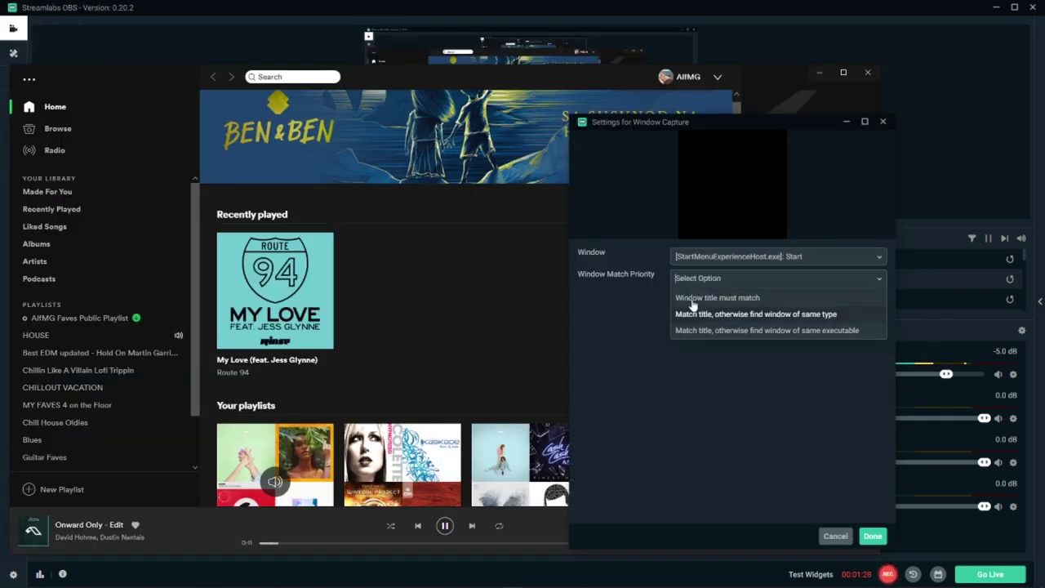
pyautogui.click(696, 315)
pyautogui.click(697, 258)
pyautogui.click(653, 397)
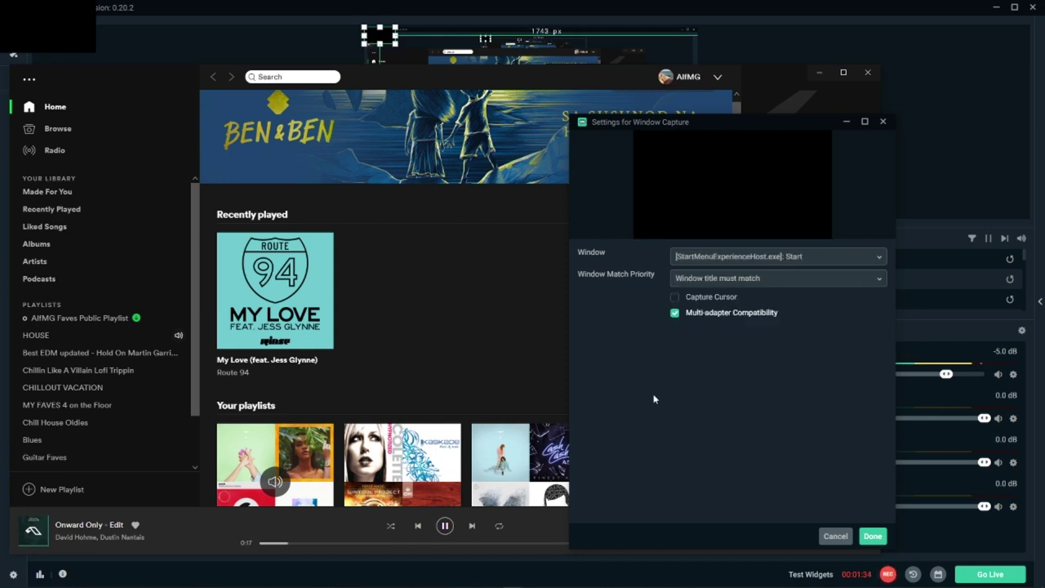
# - Bring Spotify forward, minimize it, and return to the capture settings
pyautogui.hotkey('alt', 'Tab')
pyautogui.hotkey('alt', 'shift', 'Tab')
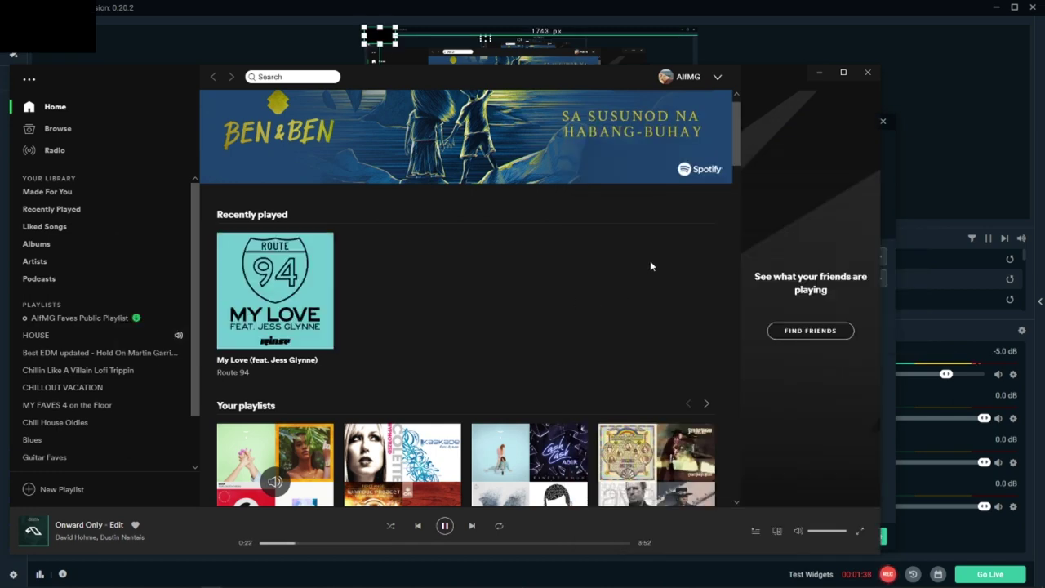
pyautogui.click(819, 73)
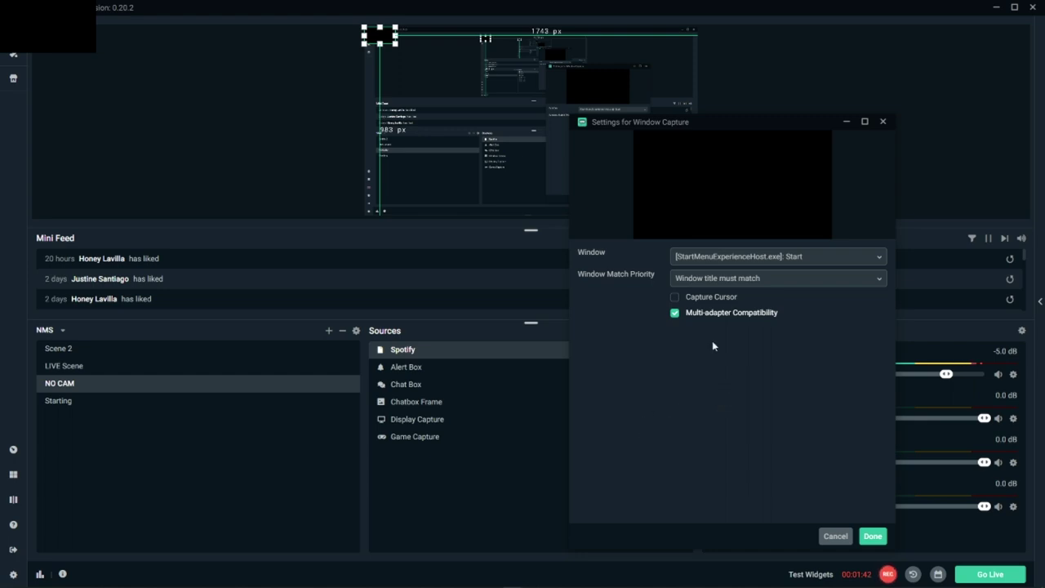
pyautogui.hotkey('alt', 'Tab')
pyautogui.hotkey('alt', 'Tab')
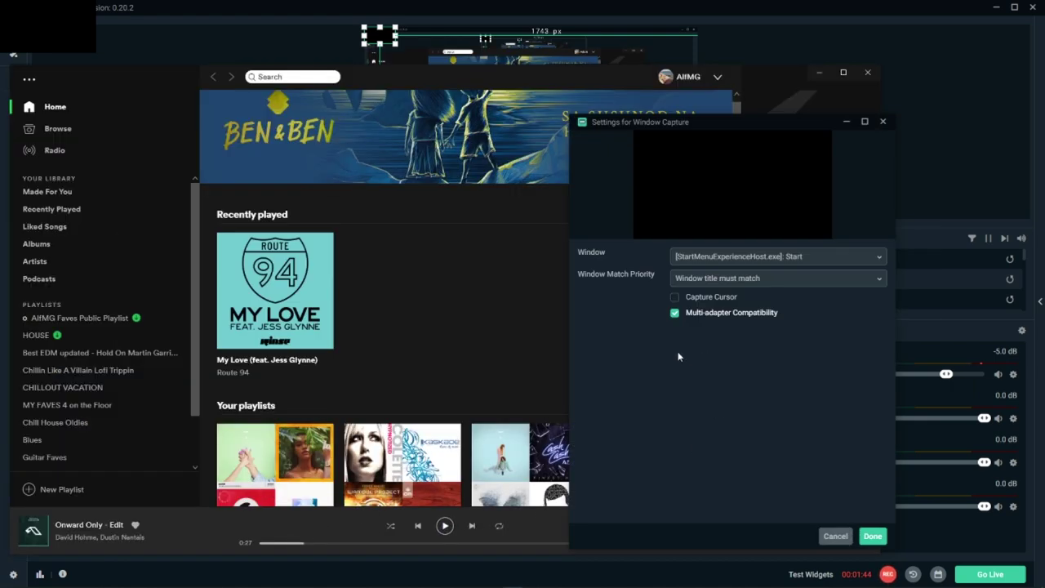
# - Set the capture Window to [Spotify.exe]: Spotify Premium
pyautogui.click(707, 258)
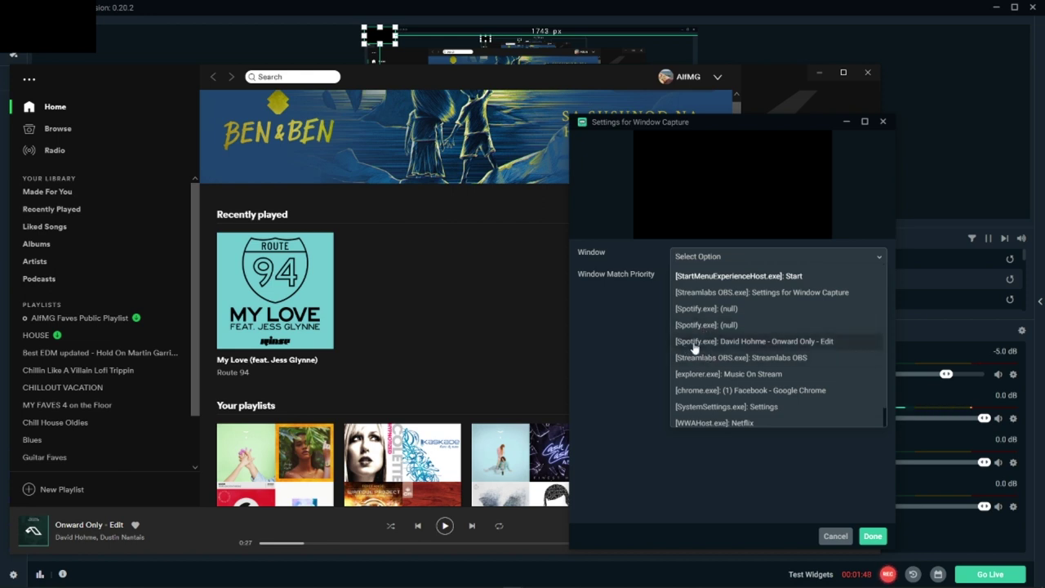
pyautogui.click(827, 344)
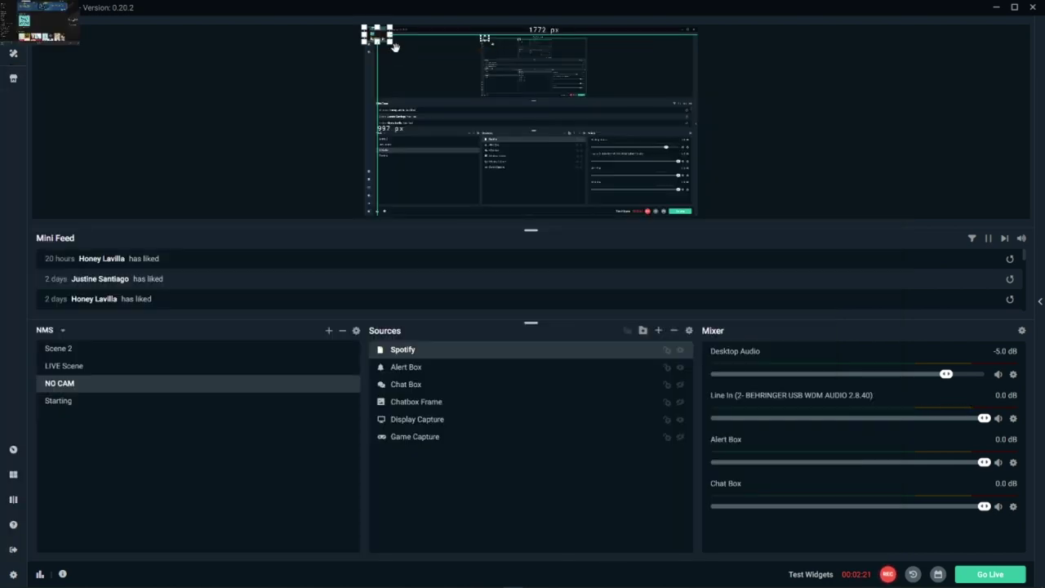
pyautogui.hotkey('alt', 'Tab')
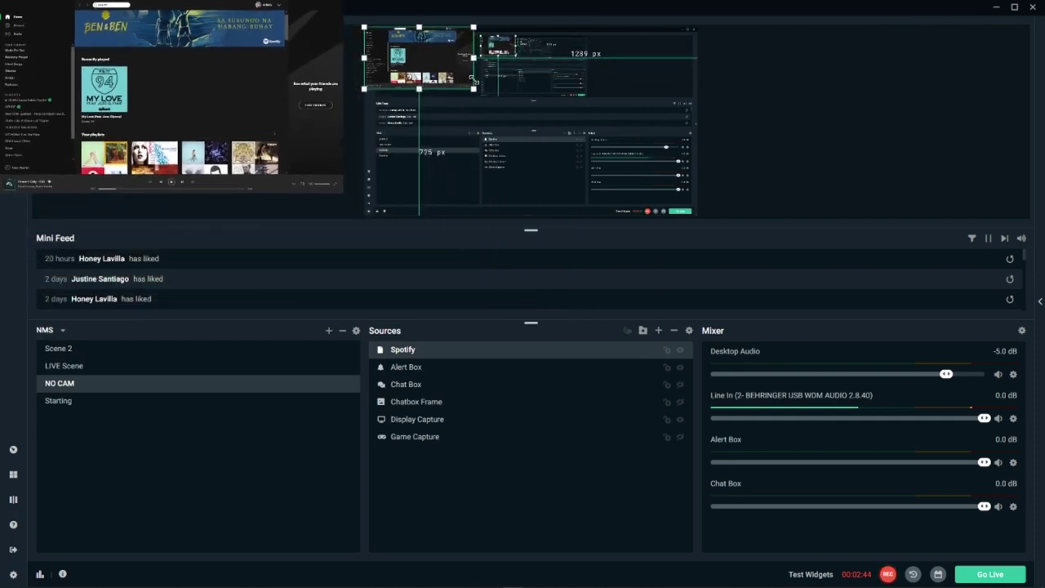
# - Add a Crop/Pad filter to the Spotify source from its Filters window
pyautogui.rightClick(414, 357)
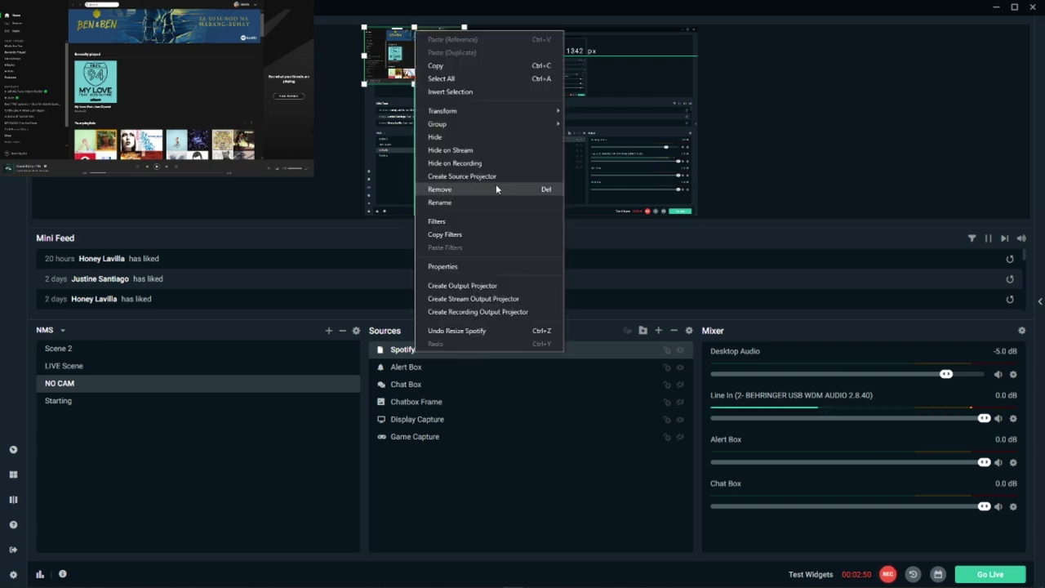
pyautogui.moveTo(503, 110)
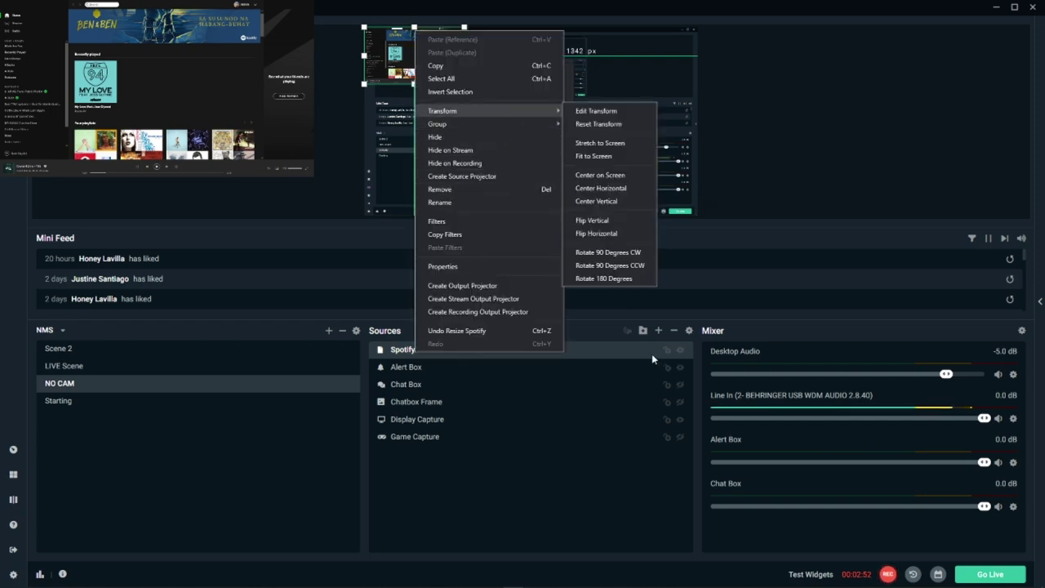
pyautogui.click(469, 221)
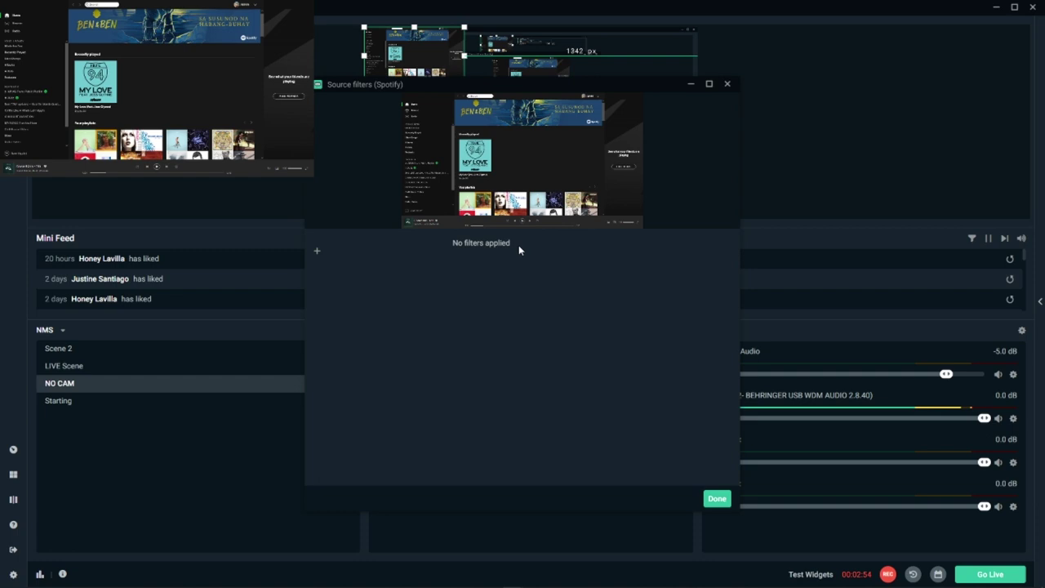
pyautogui.click(317, 251)
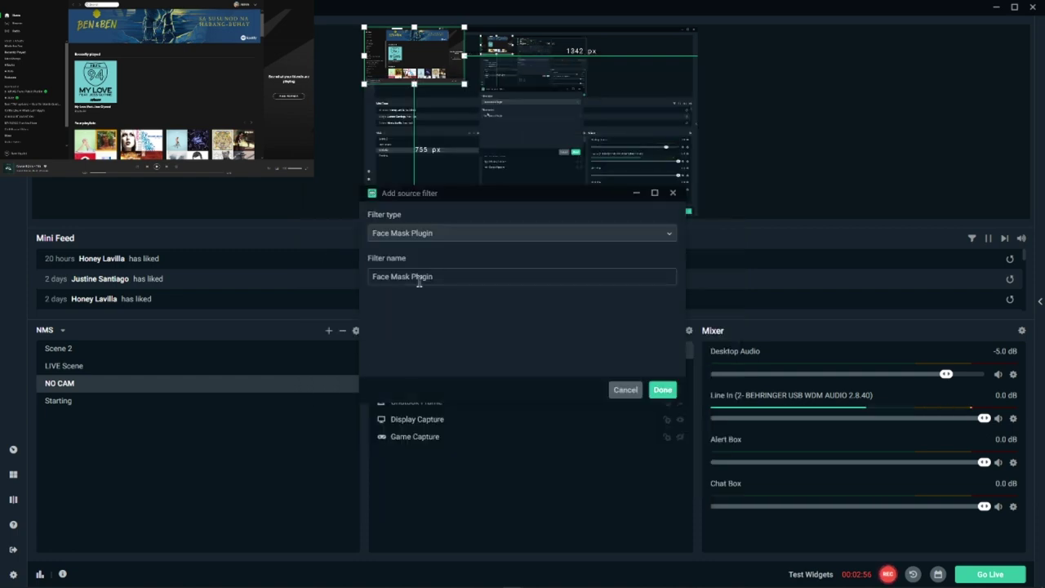
pyautogui.click(486, 235)
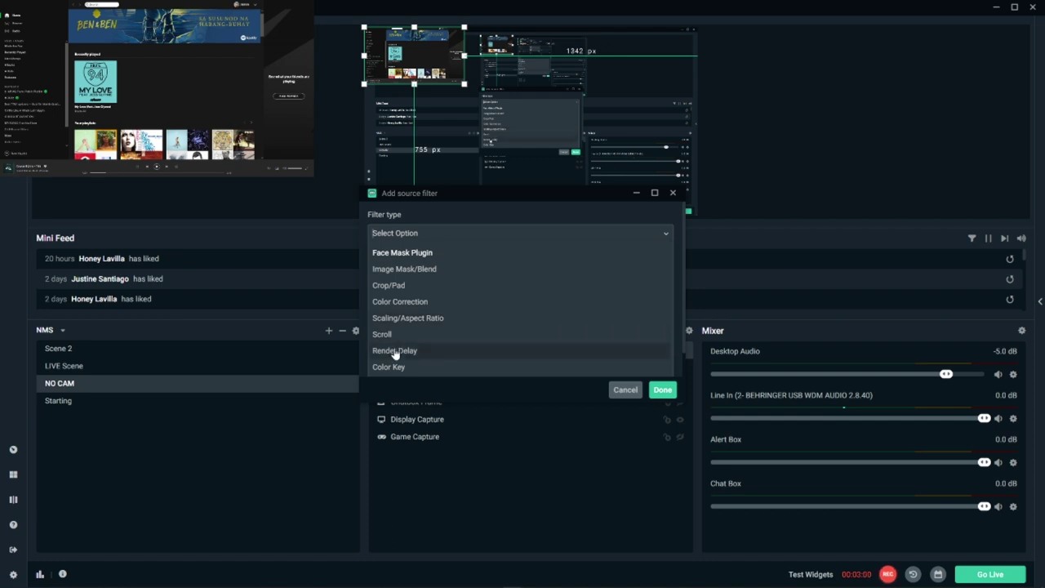
pyautogui.click(396, 286)
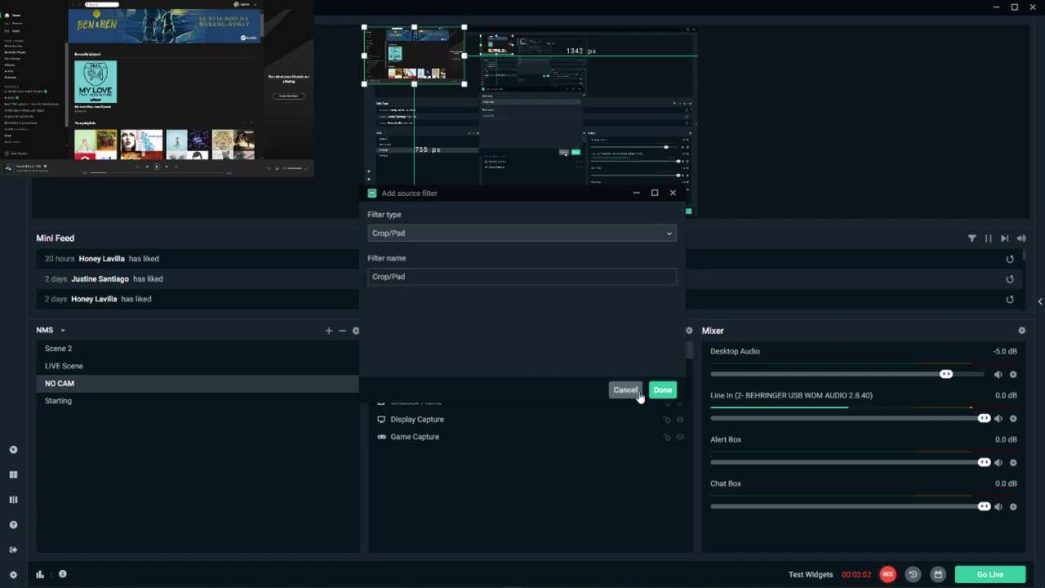
pyautogui.click(662, 390)
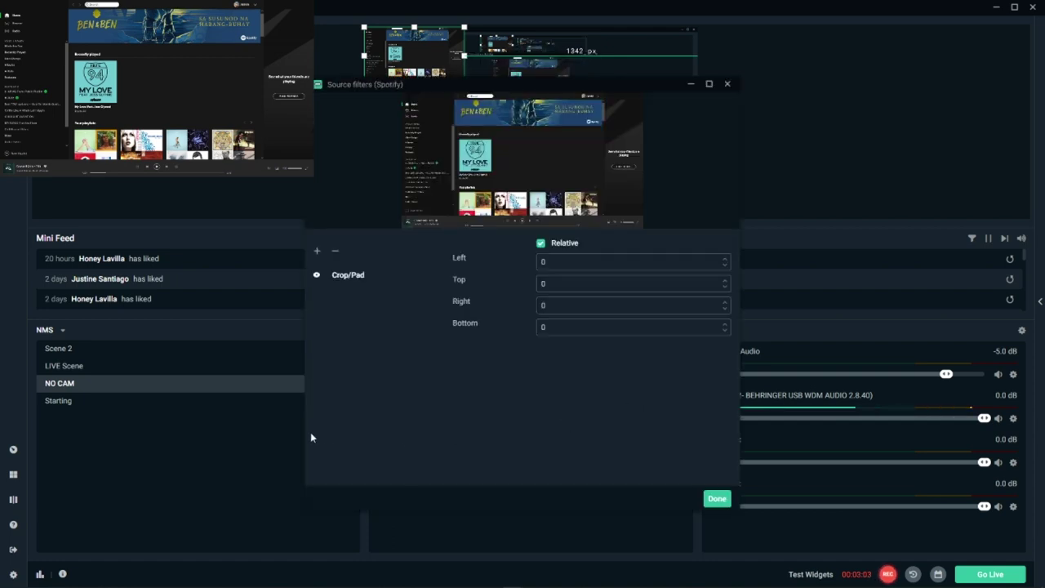
# - Try several Top crop values (900, 800, 830) before settling on 820
pyautogui.doubleClick(565, 284)
pyautogui.write('900')
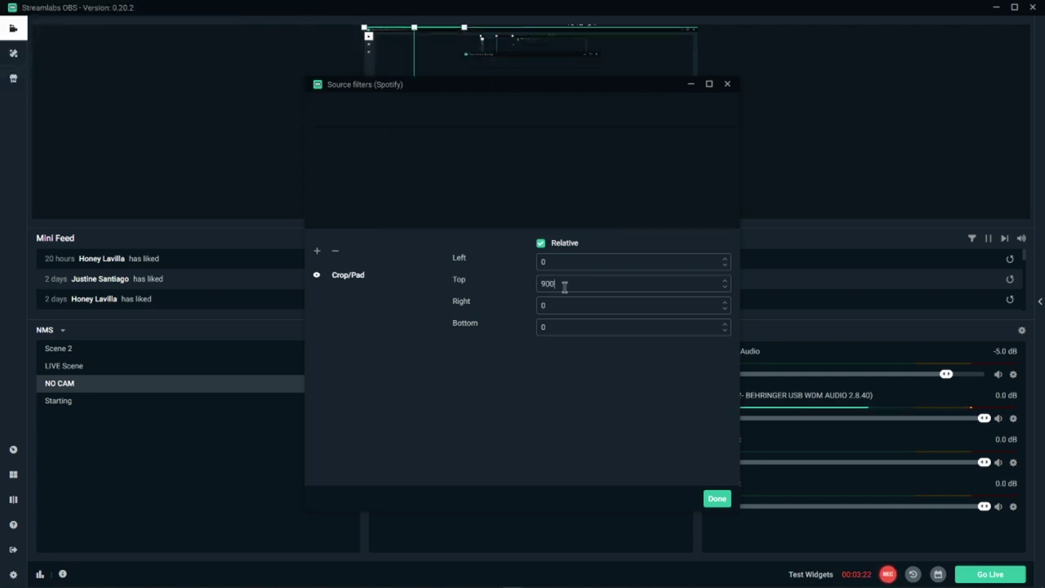
pyautogui.doubleClick(564, 283)
pyautogui.write('800')
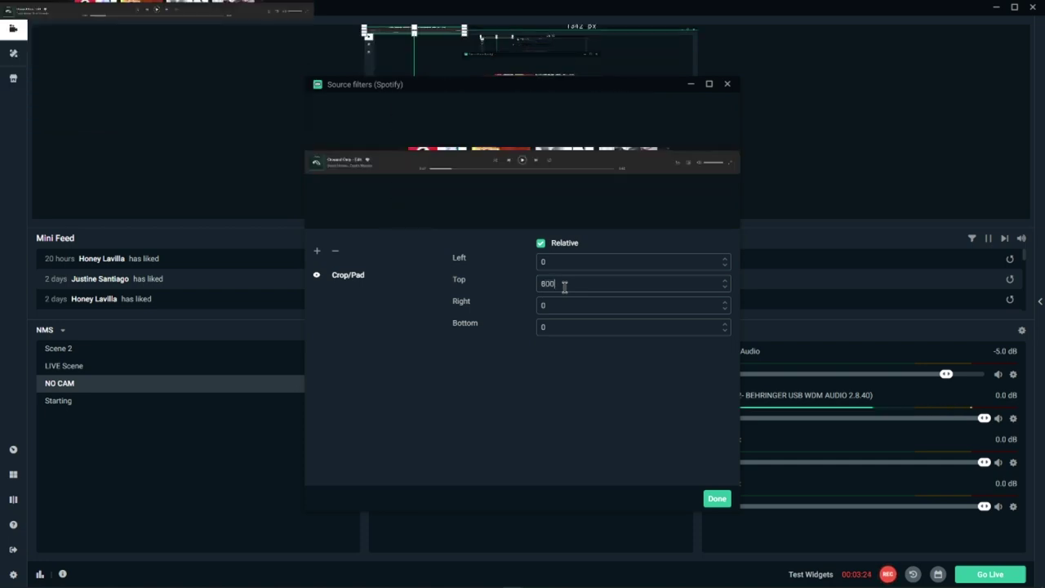
pyautogui.doubleClick(564, 283)
pyautogui.write('8')
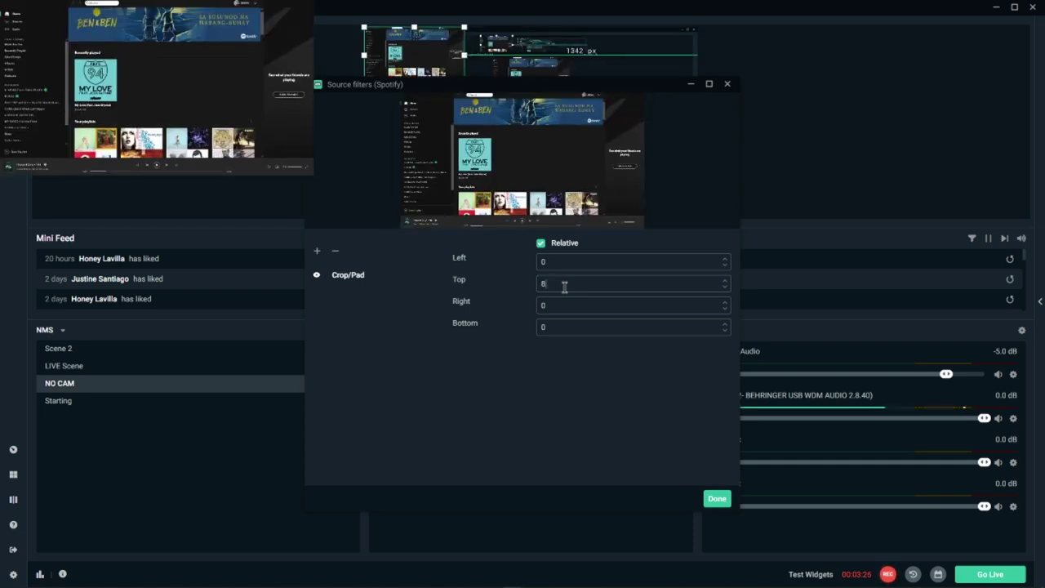
pyautogui.write('30')
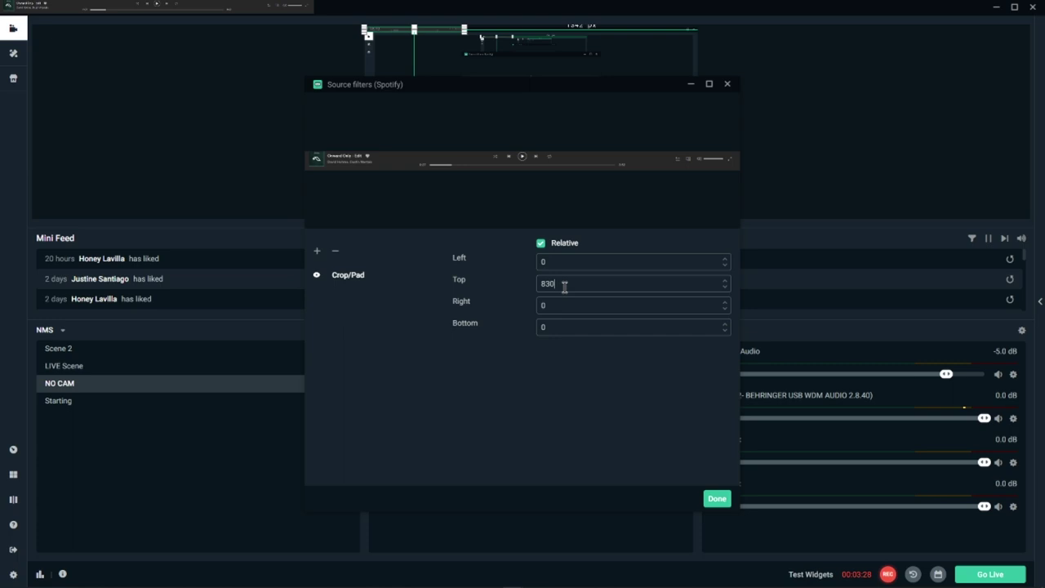
pyautogui.press('BackSpace')
pyautogui.press('BackSpace')
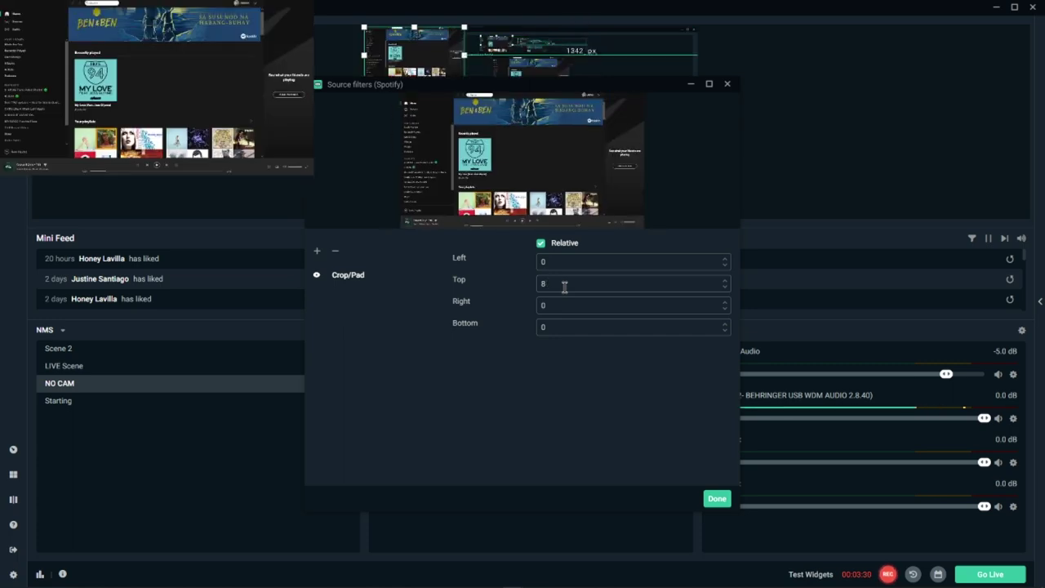
pyautogui.write('25')
pyautogui.press('BackSpace')
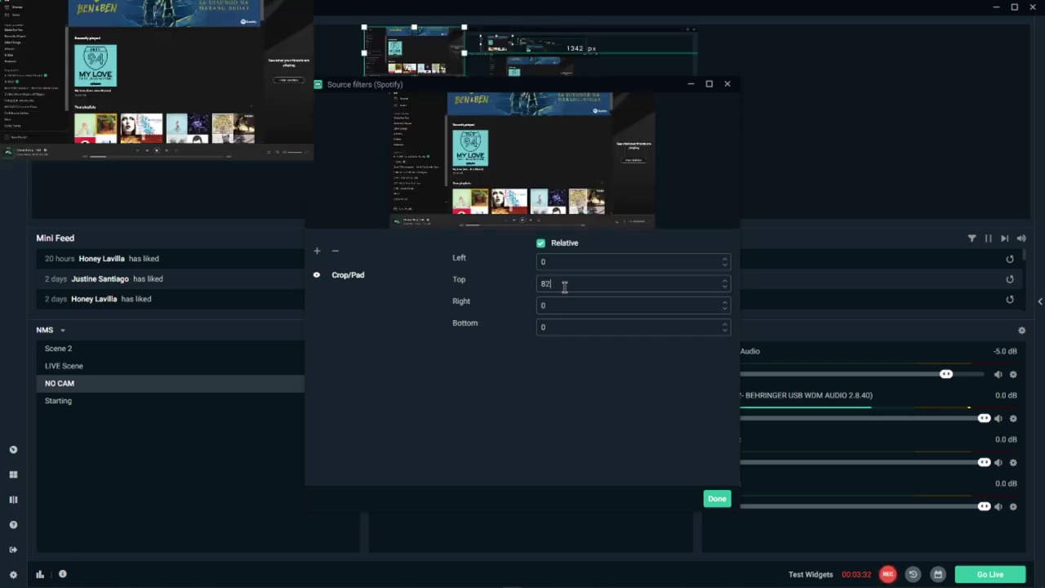
pyautogui.write('0')
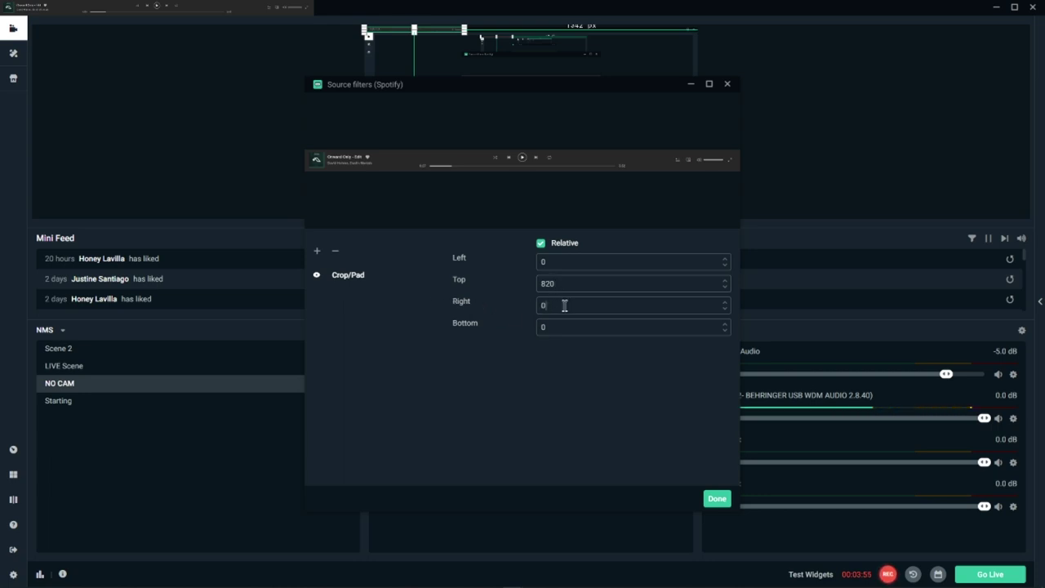
# - Crop 1300 from the right and close the filters window
pyautogui.click(564, 305)
pyautogui.write('1300')
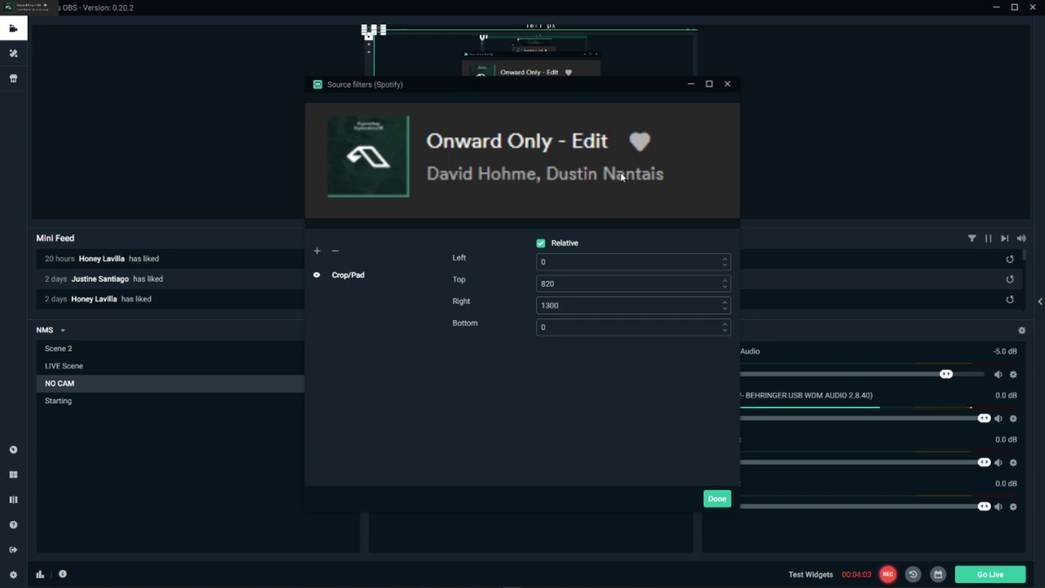
pyautogui.click(716, 498)
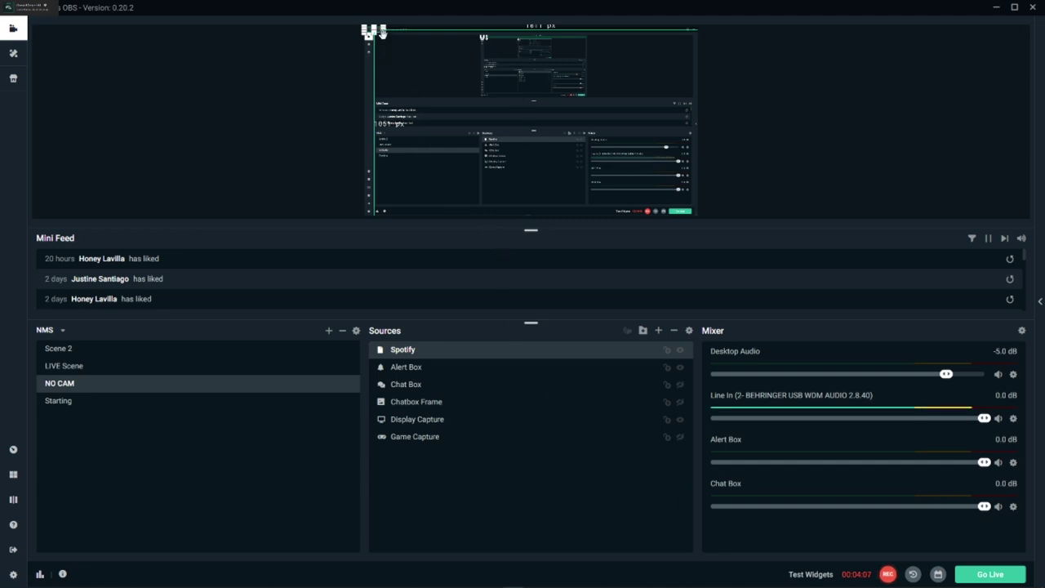
# - Move the cropped Spotify now-playing strip to the NO CAM scene's bottom-left corner
pyautogui.moveTo(384, 34); pyautogui.dragTo(408, 203)
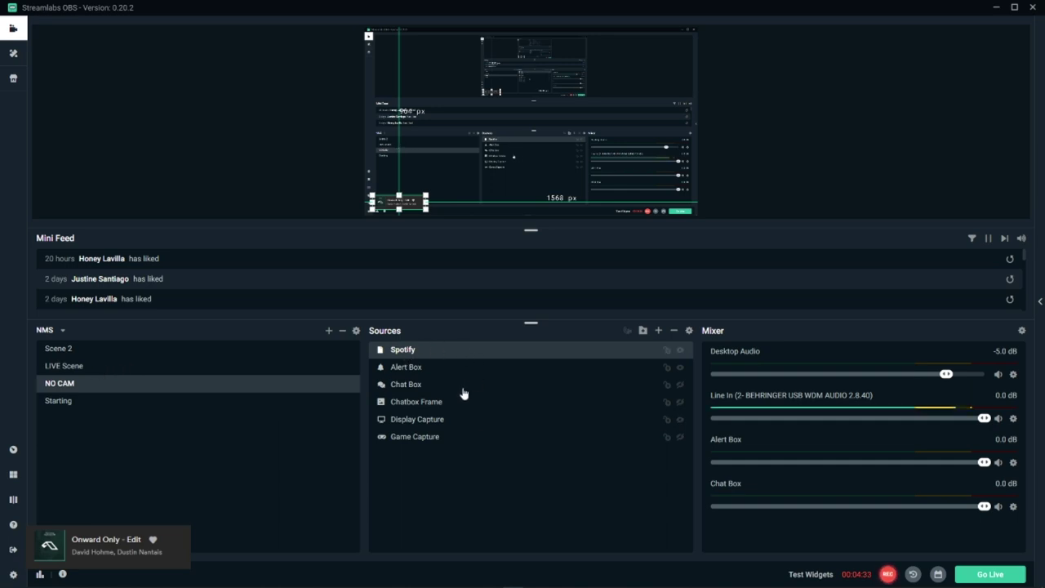
# - Copy the cropped Spotify source and paste it as a reference into LIVE Scene
pyautogui.rightClick(472, 350)
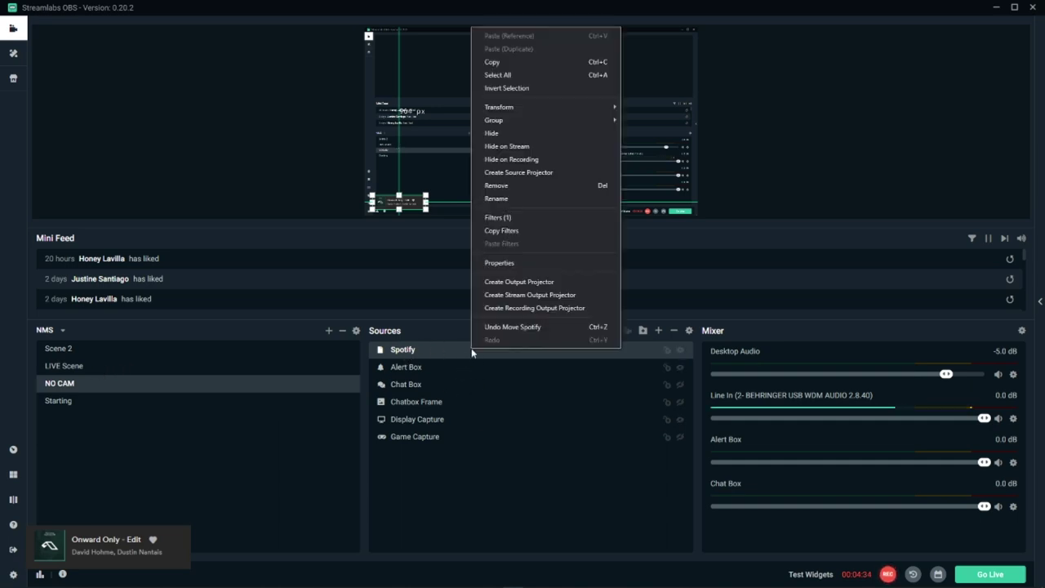
pyautogui.click(523, 63)
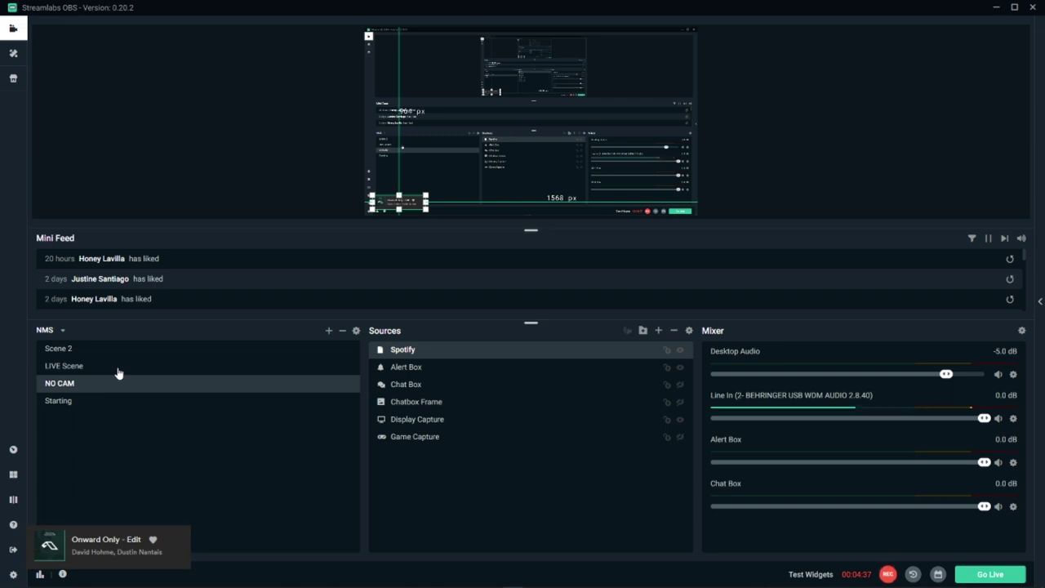
pyautogui.moveTo(118, 367); pyautogui.dragTo(165, 381)
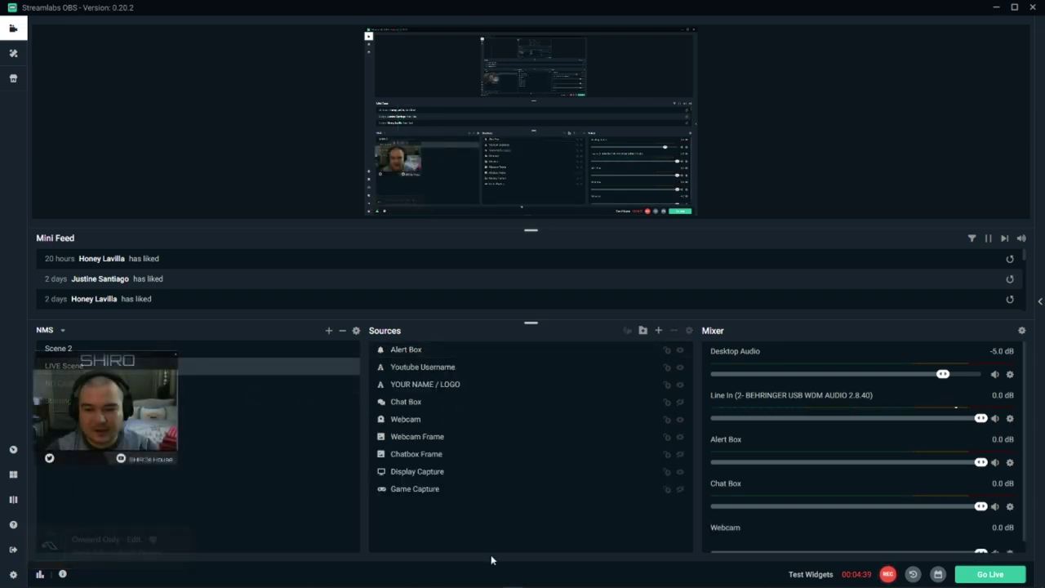
pyautogui.rightClick(493, 375)
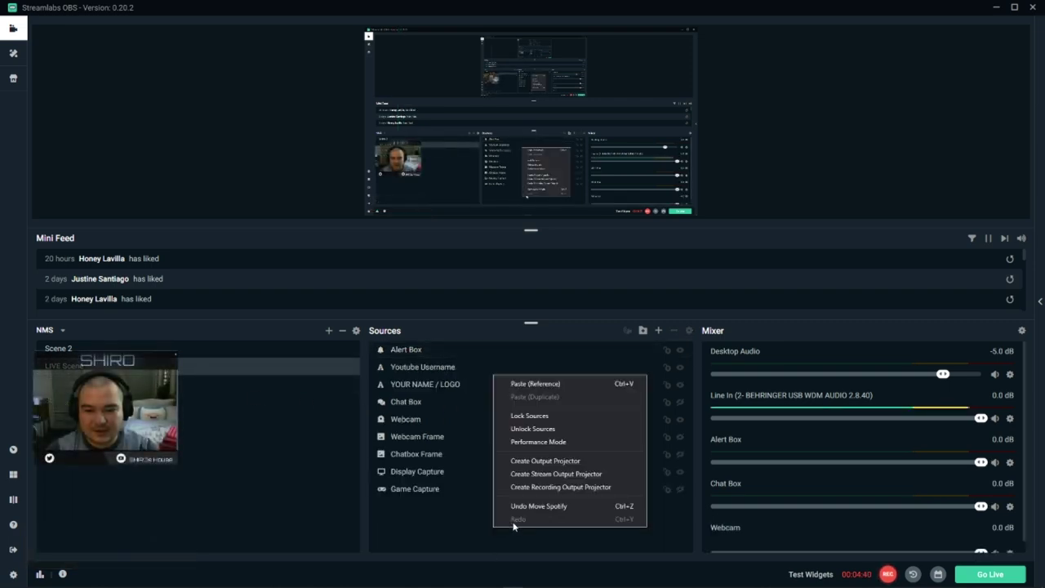
pyautogui.click(538, 383)
pyautogui.rightClick(428, 519)
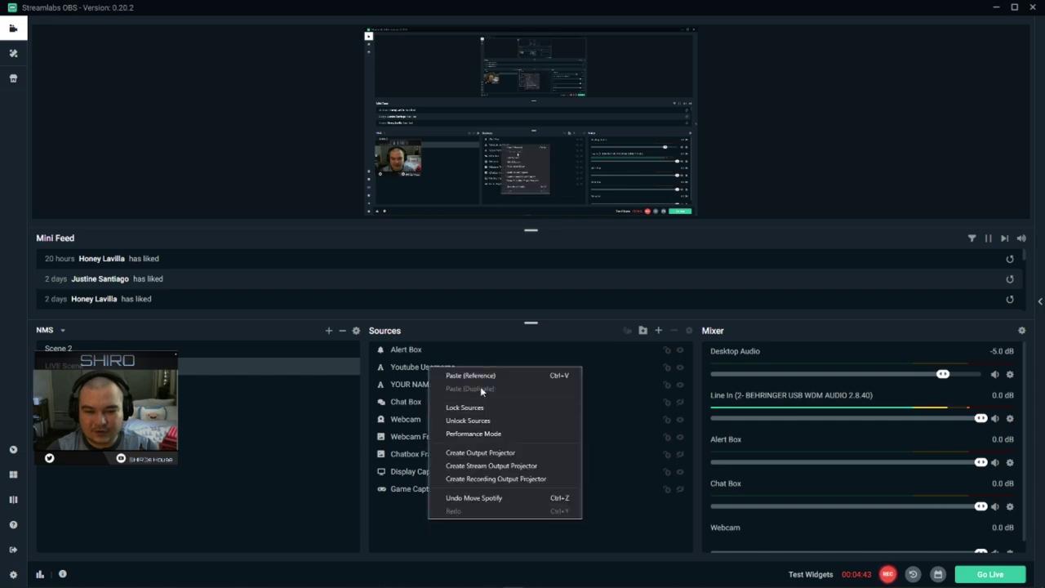
pyautogui.click(485, 376)
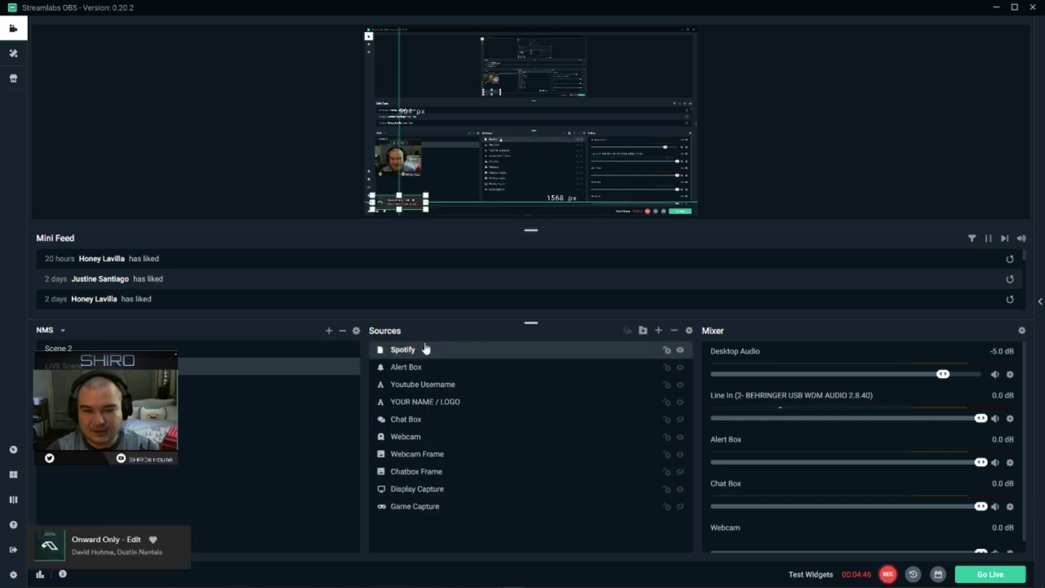
# - Position the pasted Spotify widget just below the webcam and enlarge the preview area
pyautogui.moveTo(402, 202); pyautogui.dragTo(411, 188)
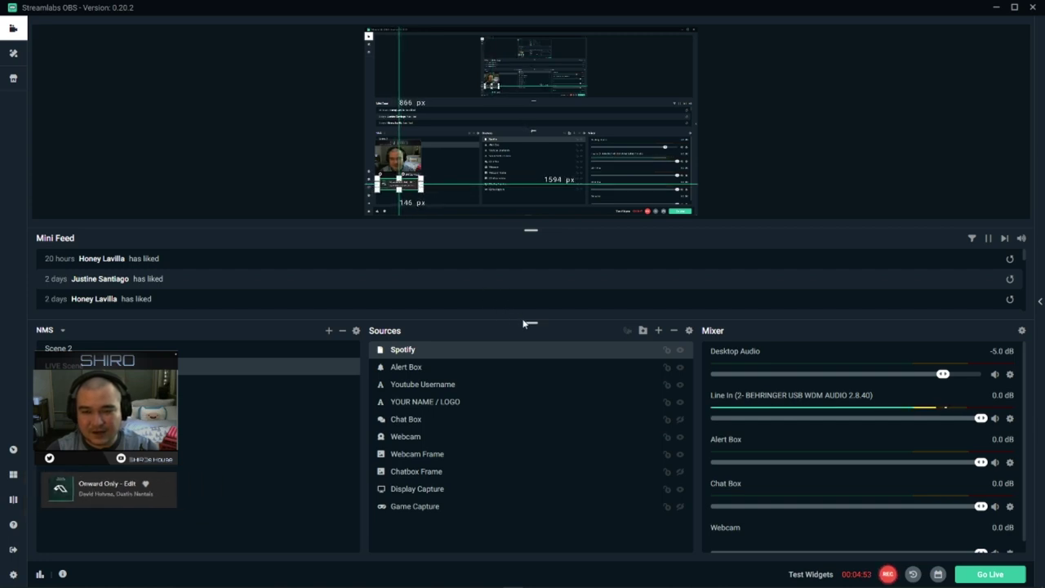
pyautogui.moveTo(532, 322); pyautogui.dragTo(531, 448)
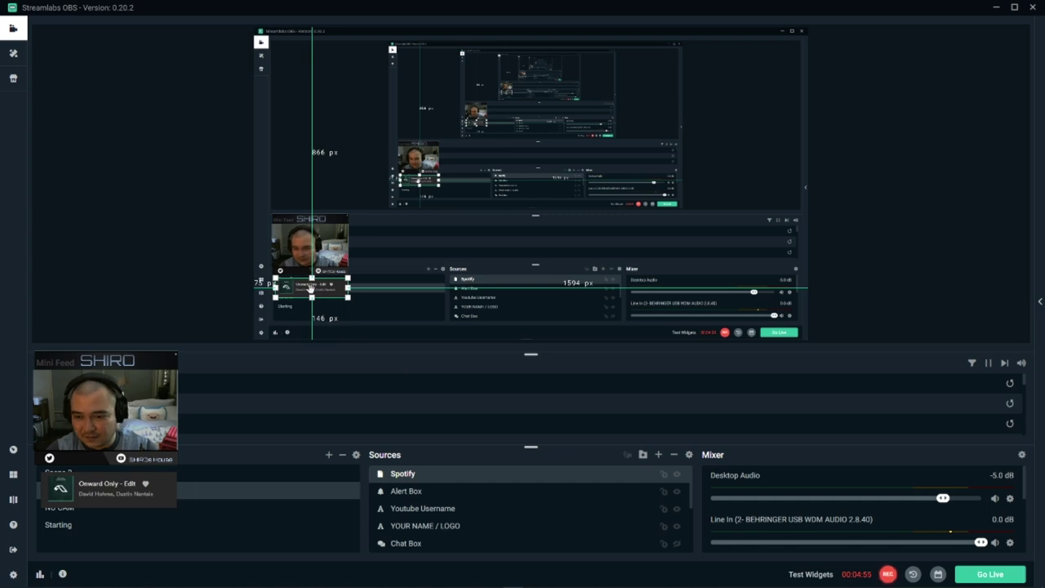
pyautogui.moveTo(308, 288); pyautogui.dragTo(309, 289)
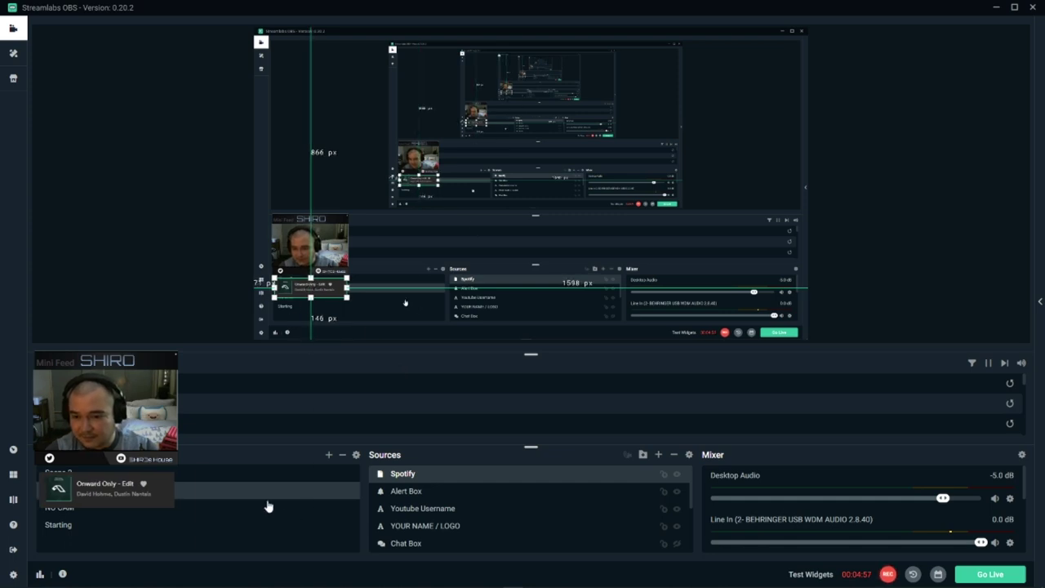
# - Paste the Spotify source as a reference into Scene 2 and place it in the bottom-left corner
pyautogui.click(302, 475)
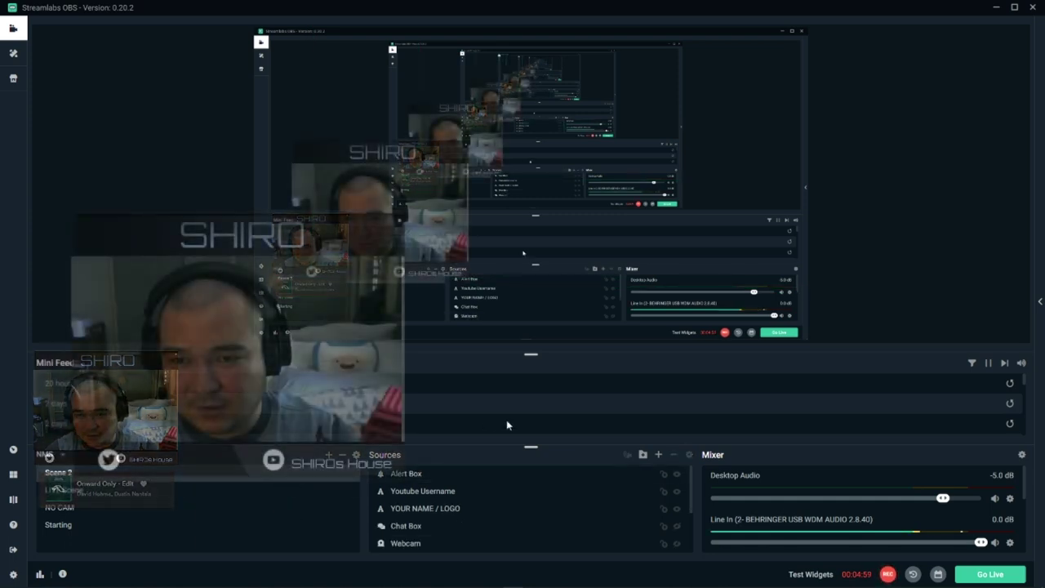
pyautogui.scroll(-1, 482, 490)
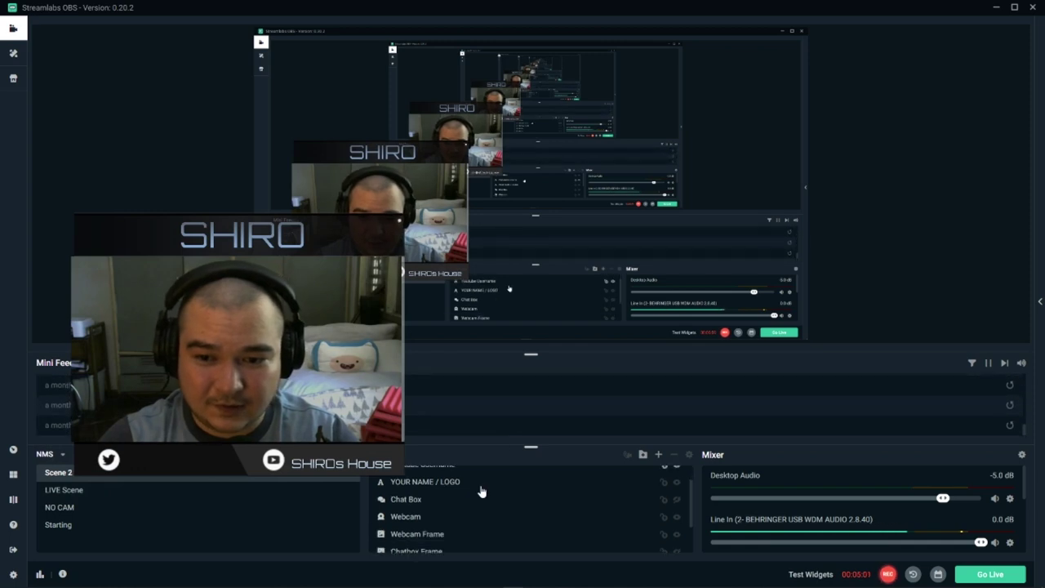
pyautogui.scroll(-2, 473, 523)
pyautogui.rightClick(466, 541)
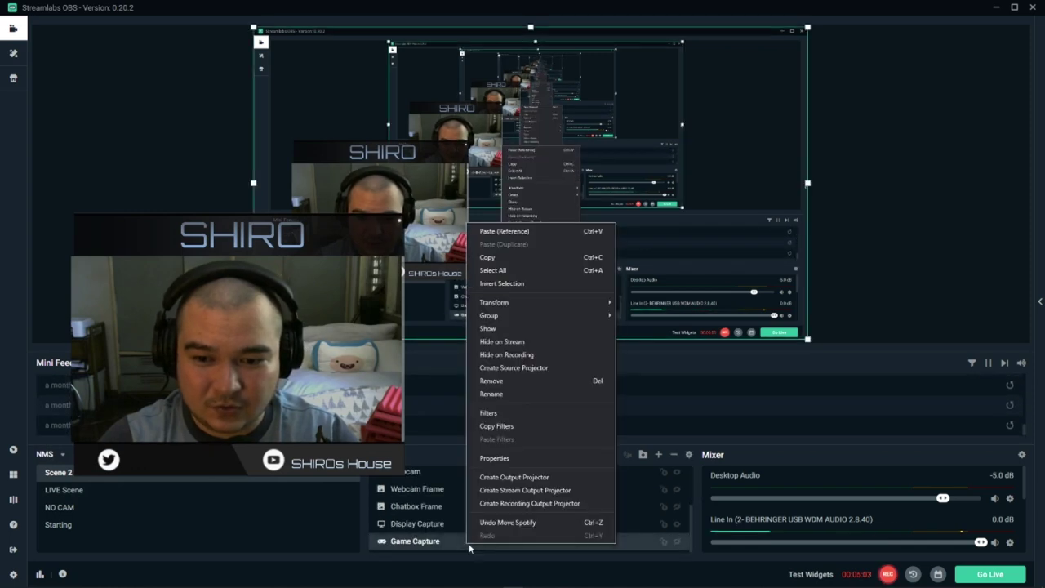
pyautogui.click(532, 230)
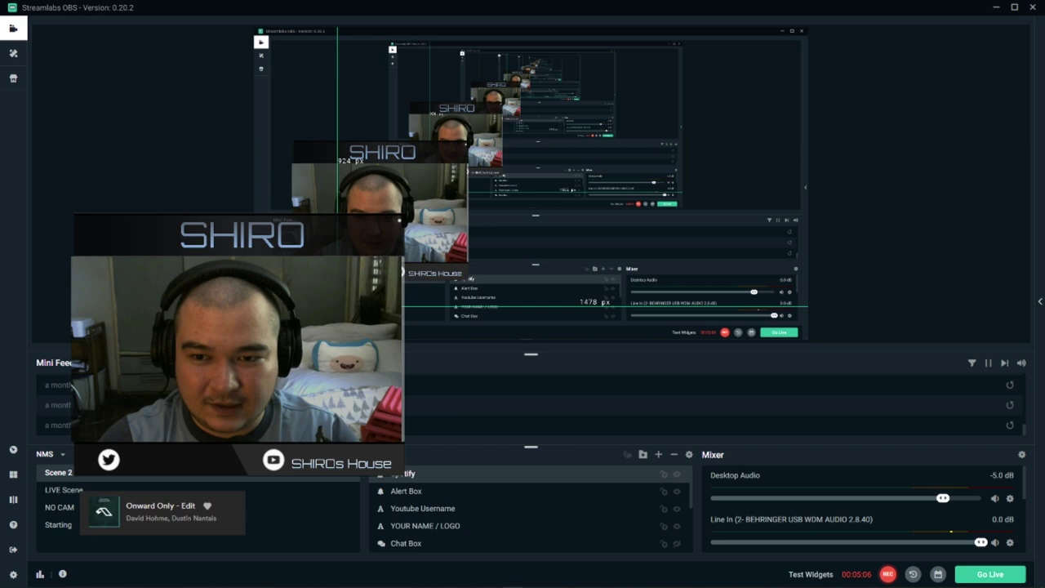
pyautogui.moveTo(162, 513)
pyautogui.mouseDown()
pyautogui.moveTo(911, 509)
pyautogui.moveTo(288, 566)
pyautogui.moveTo(169, 514)
pyautogui.moveTo(166, 526)
pyautogui.mouseUp()
pyautogui.click(423, 286)
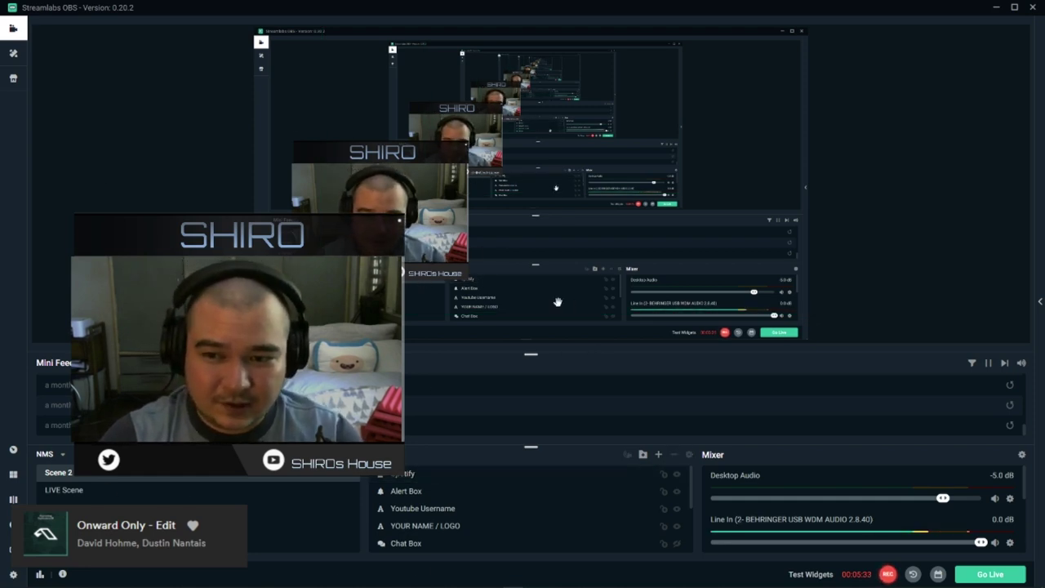
pyautogui.moveTo(453, 581)
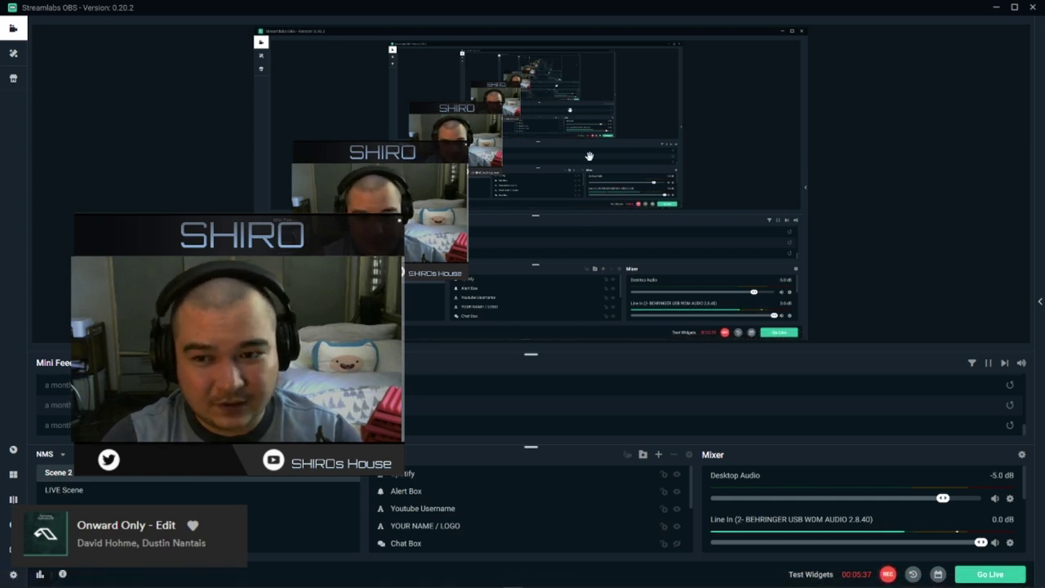
# - Start playing the current Spotify track and check that the OBS widget shows it
pyautogui.click(211, 579)
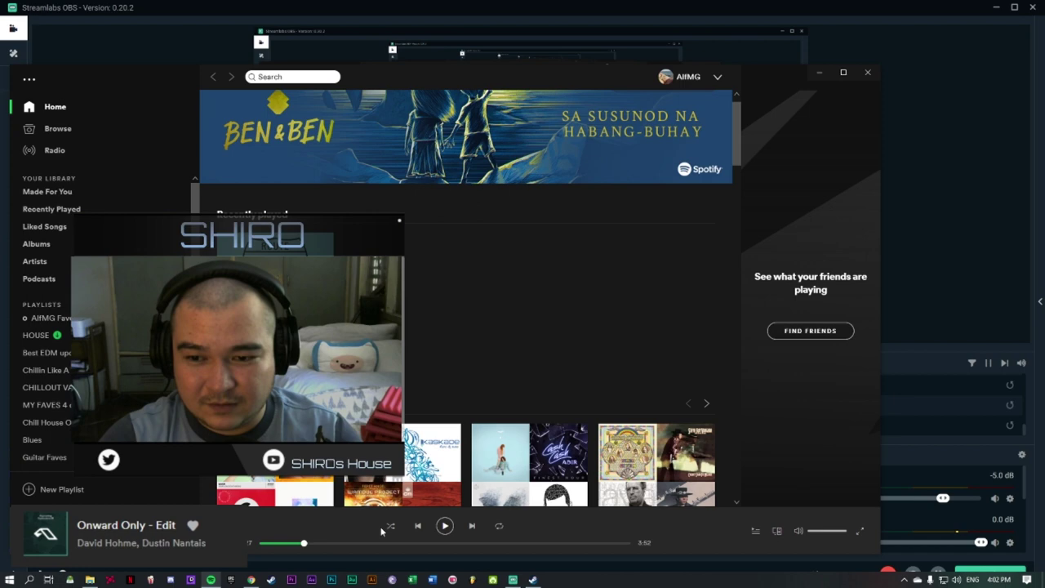
pyautogui.click(445, 526)
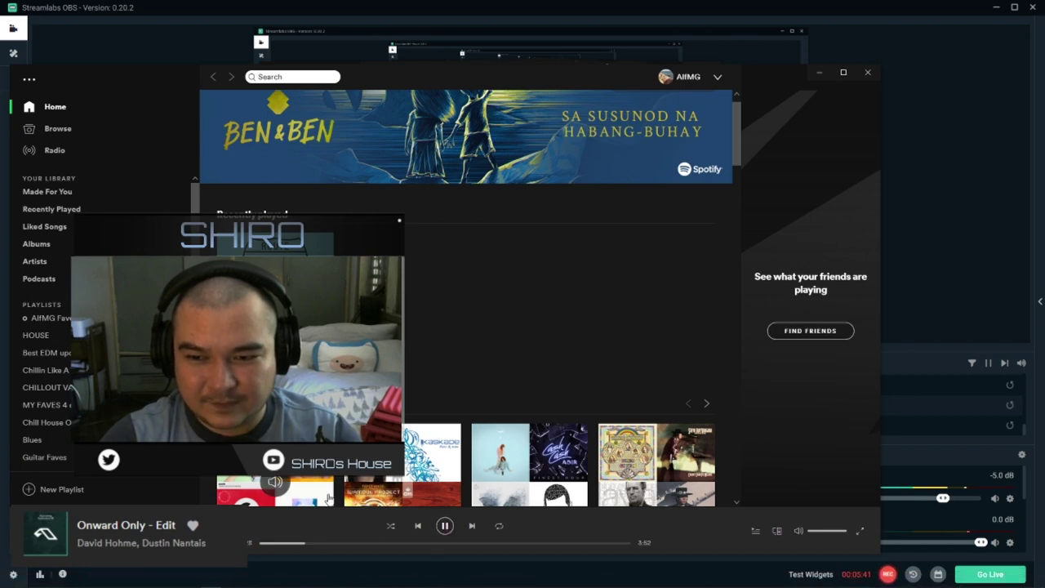
pyautogui.click(820, 72)
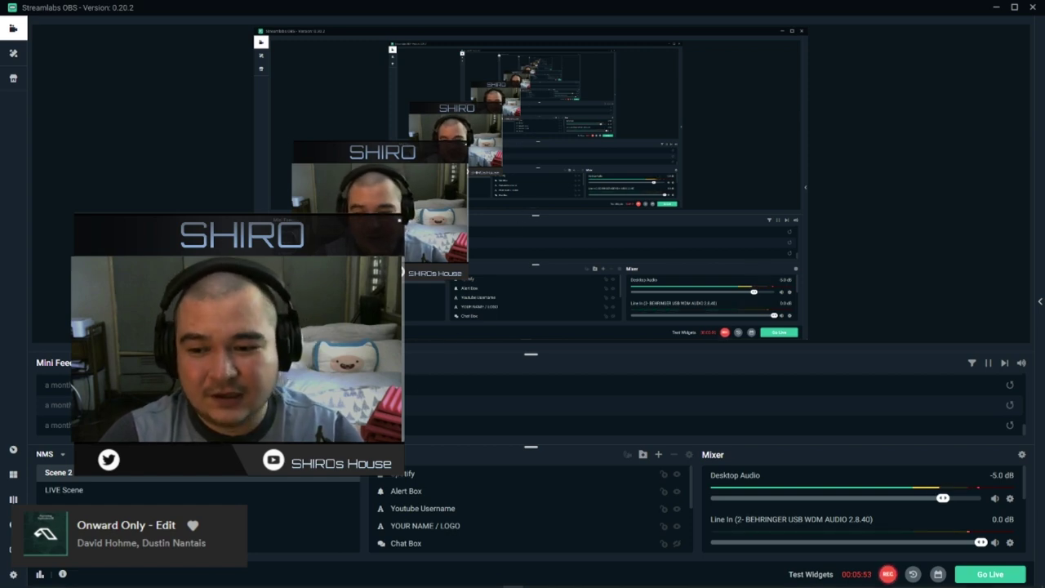
pyautogui.click(210, 579)
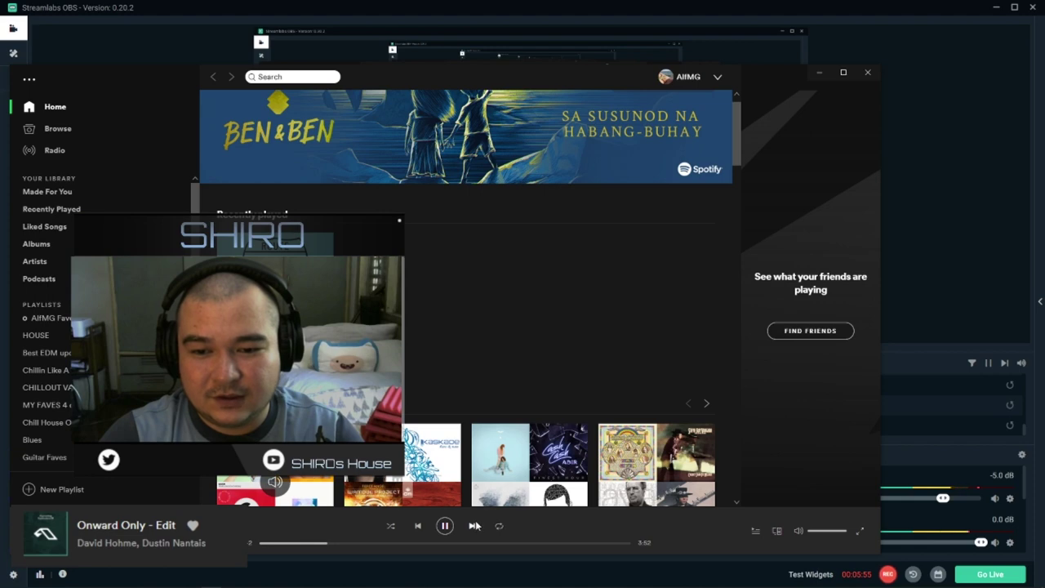
pyautogui.click(200, 37)
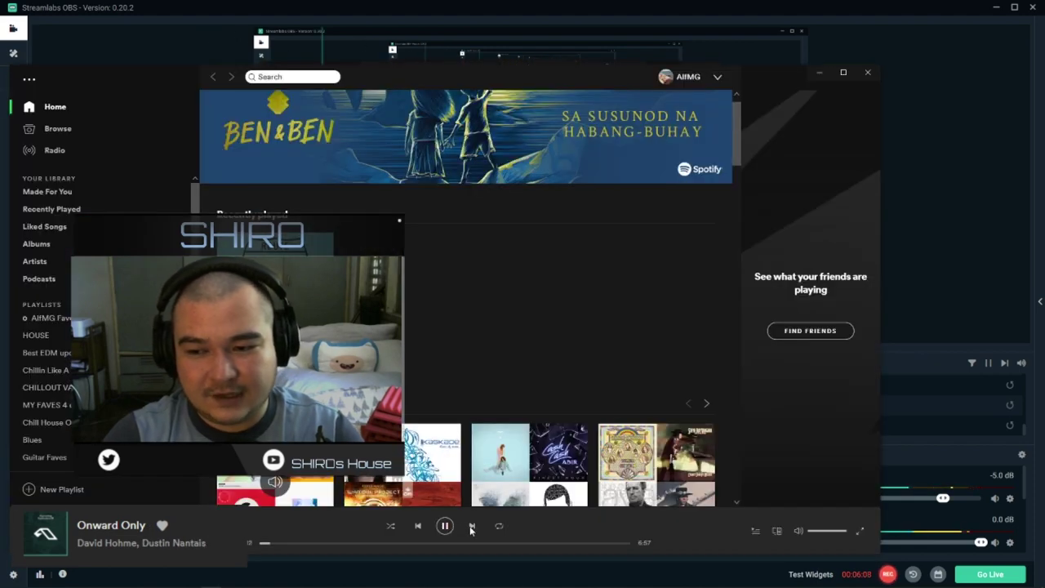
pyautogui.click(472, 526)
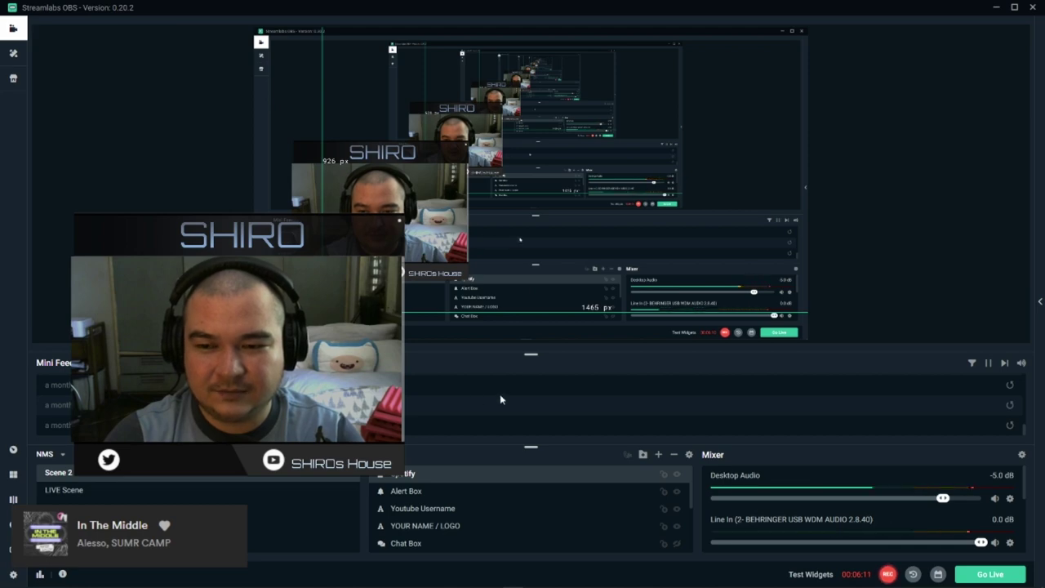
# - Skip ahead to 'Used To Love' in Spotify, confirming the OBS widget updates after each change
pyautogui.hotkey('alt', 'Tab')
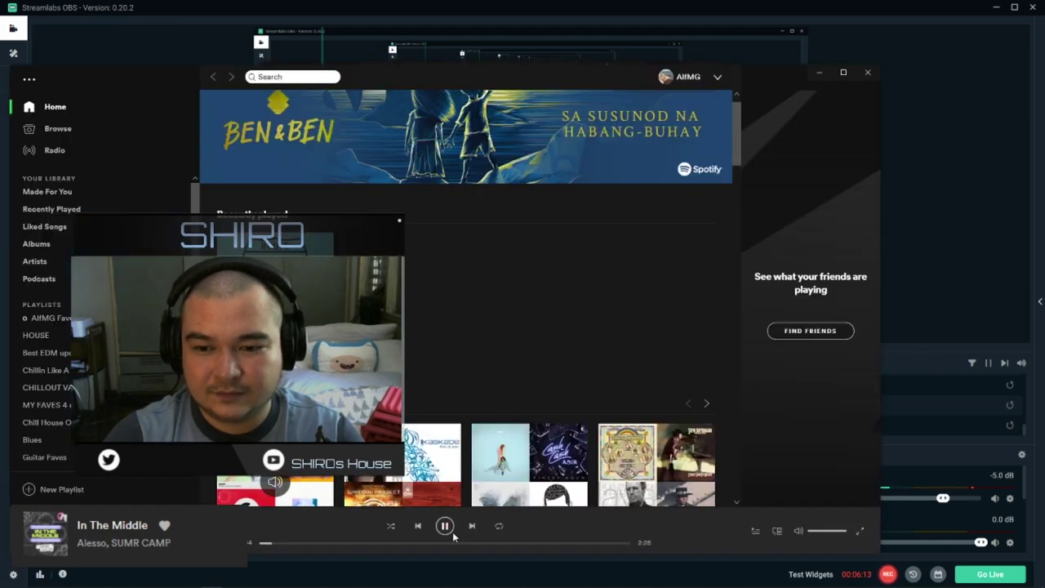
pyautogui.click(472, 527)
pyautogui.hotkey('alt', 'Tab')
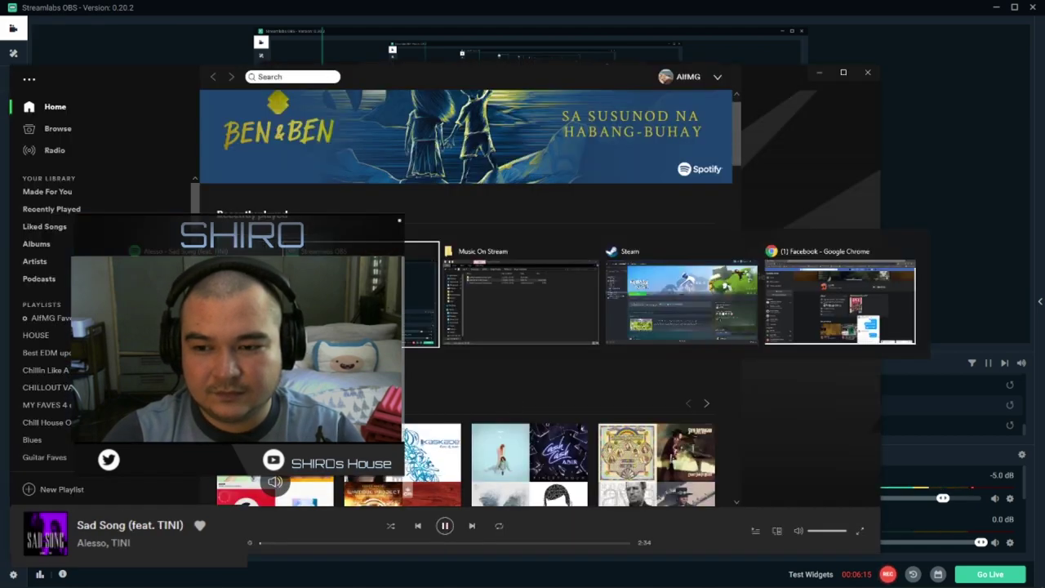
pyautogui.hotkey('alt', 'Tab')
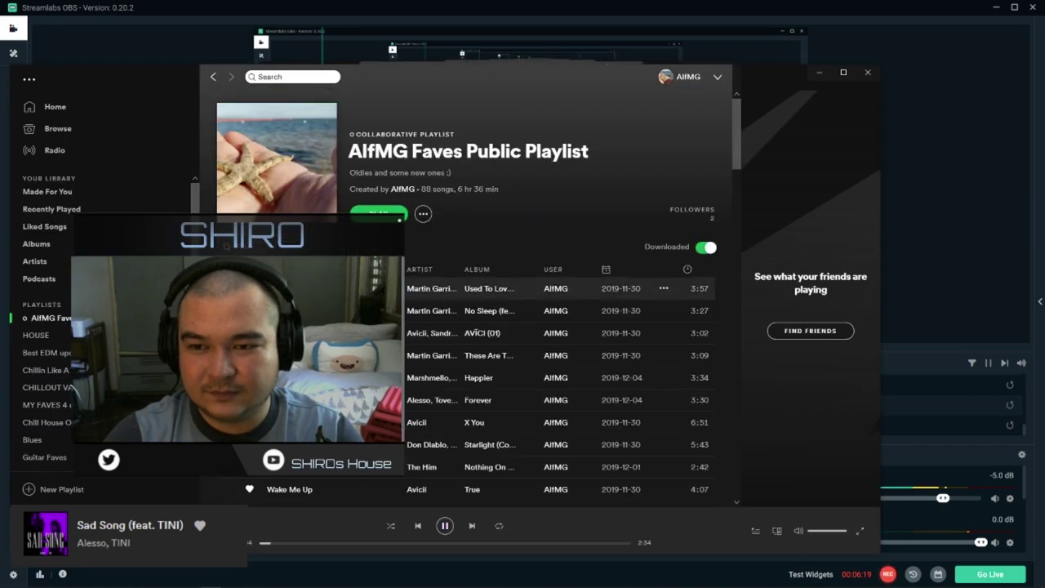
pyautogui.hotkey('alt', 'Tab')
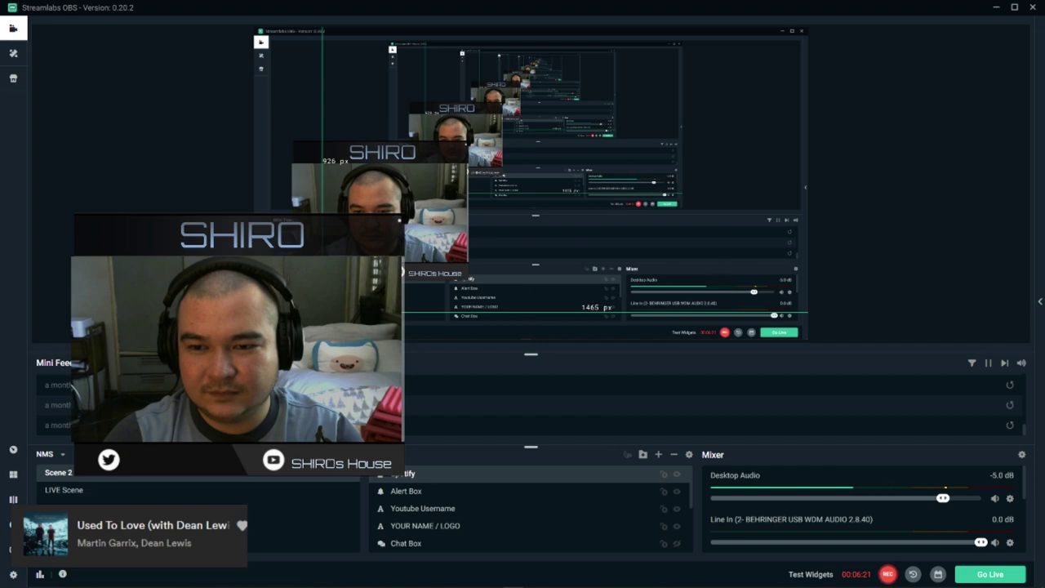
pyautogui.hotkey('alt', 'Tab')
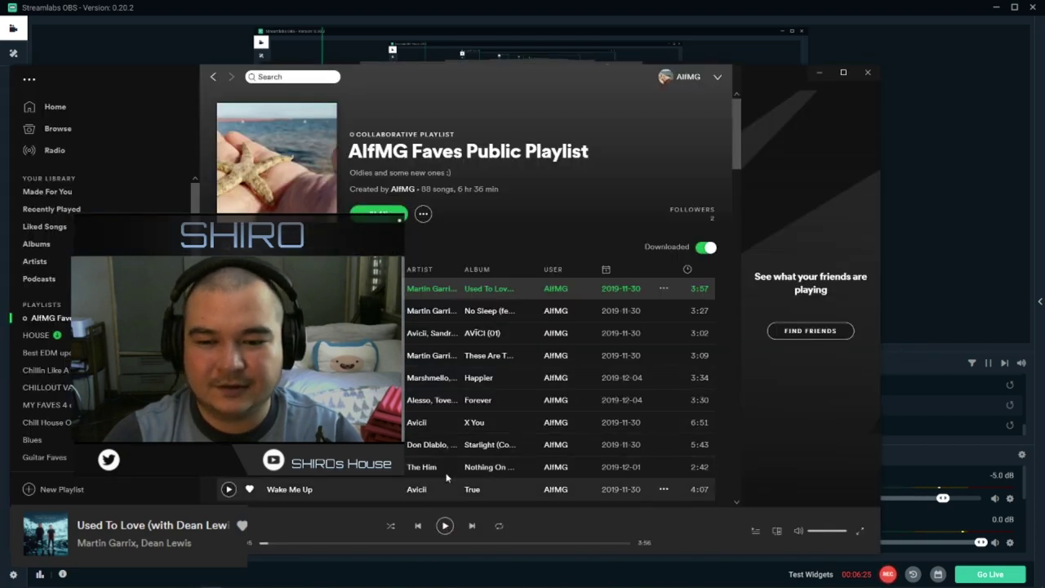
# - Return to Streamlabs OBS to see the Spotify widget showing 'Used To Love'
pyautogui.hotkey('alt', 'Tab')
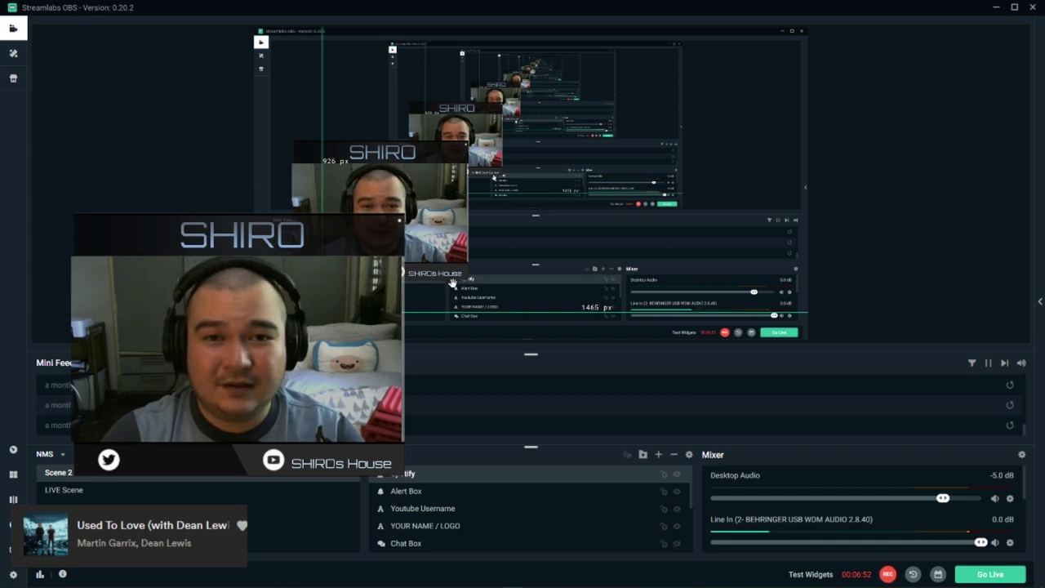